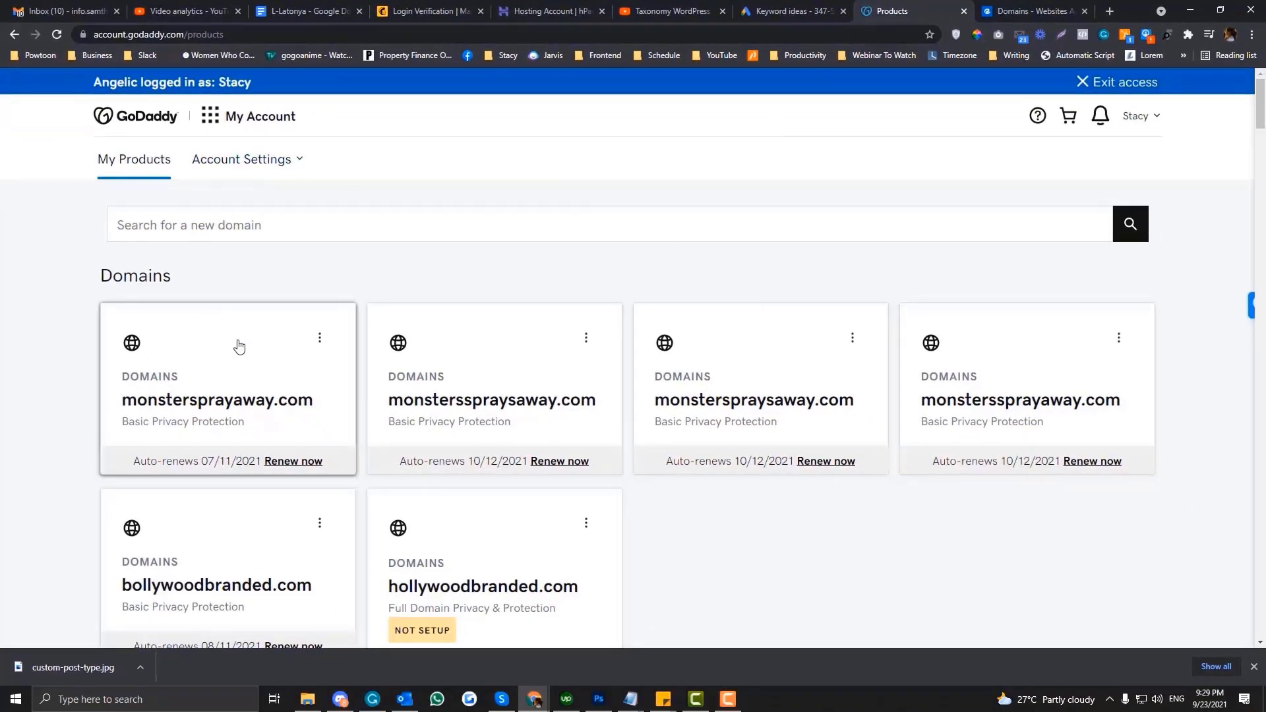
# - Scroll GoDaddy's My Products list down to Domains and locate the brandscelebslove.com row
pyautogui.scroll(-4, 637, 379)
pyautogui.scroll(-1, 637, 380)
pyautogui.scroll(-2, 795, 364)
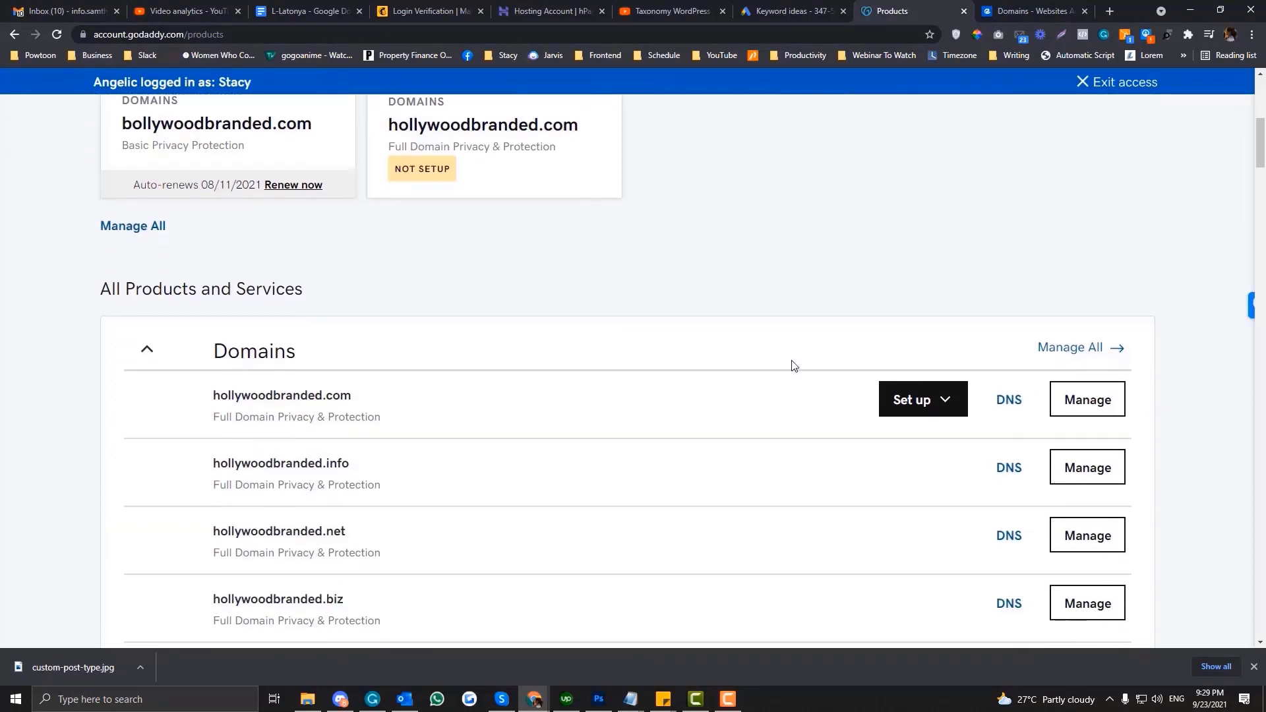
pyautogui.scroll(-20, 118, 364)
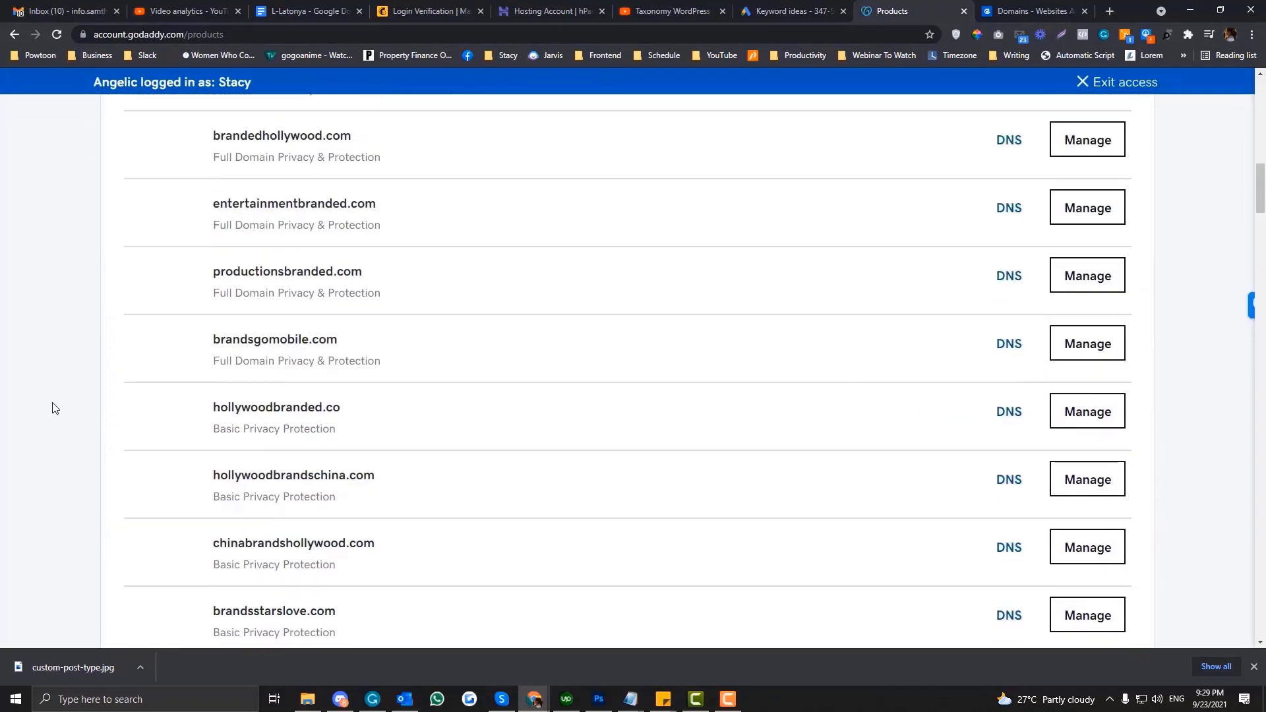
pyautogui.scroll(-20, 43, 480)
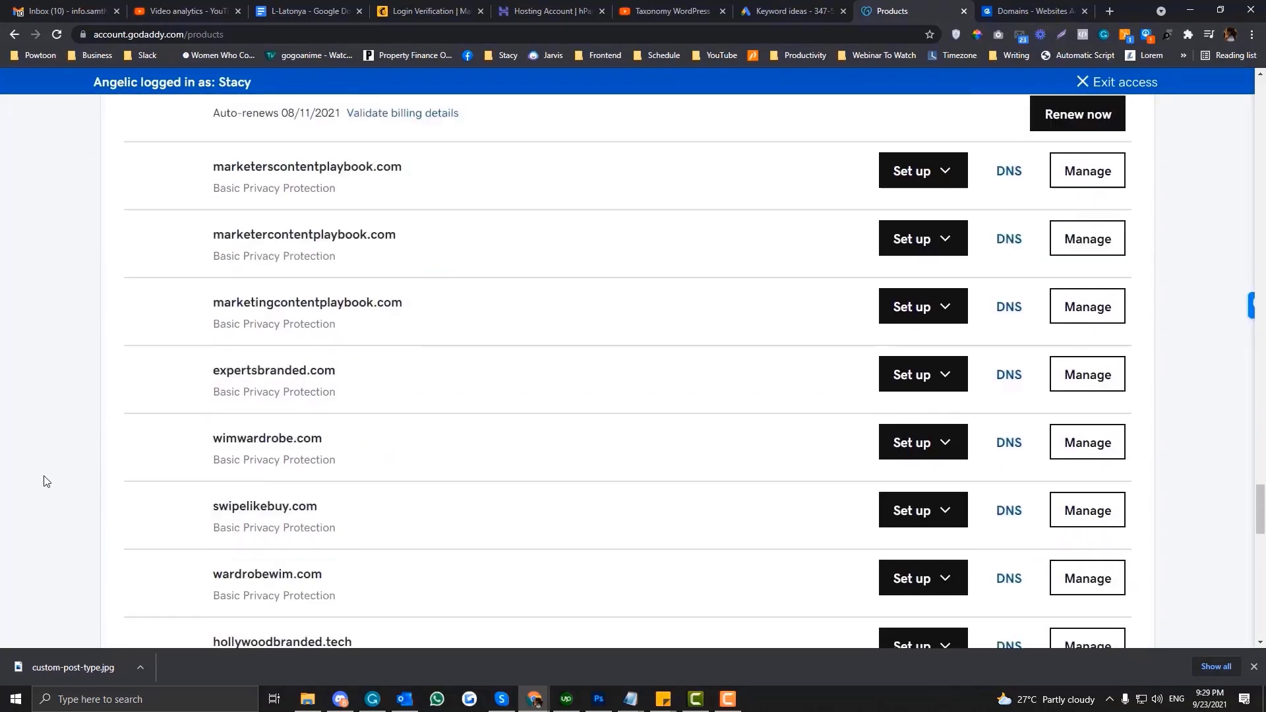
pyautogui.scroll(1, 301, 180)
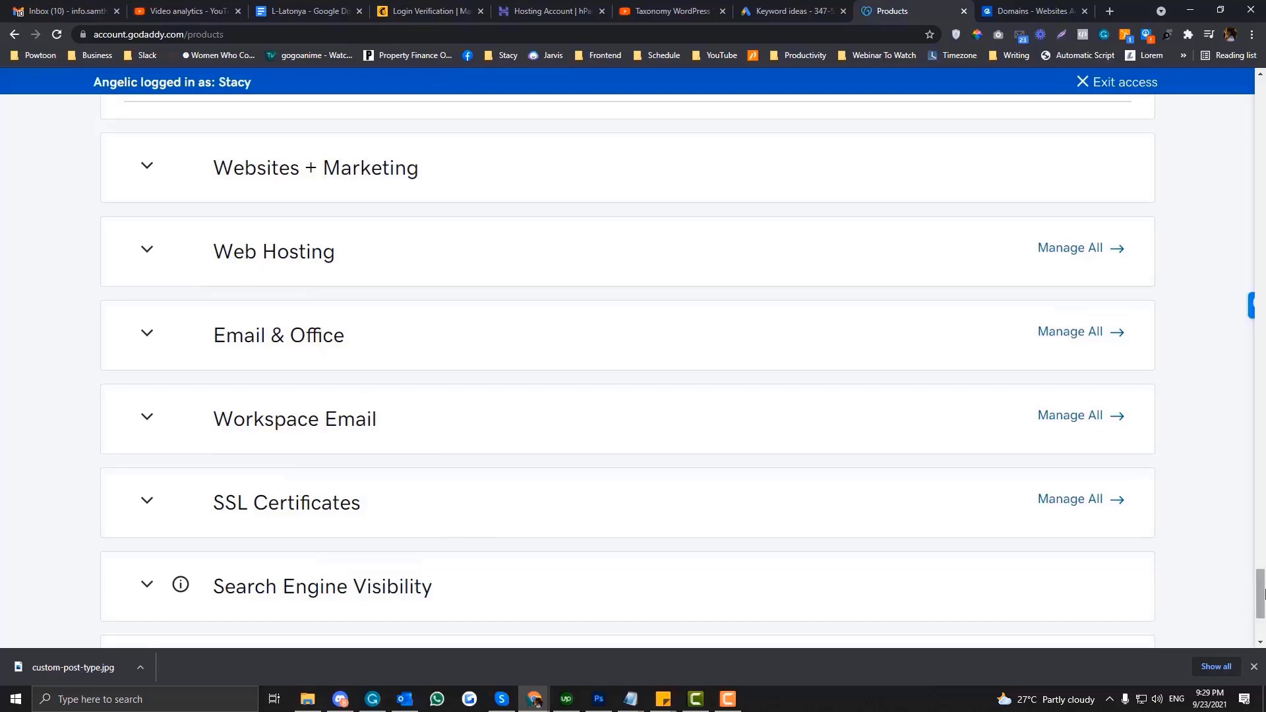
pyautogui.moveTo(1259, 583); pyautogui.dragTo(1262, 126)
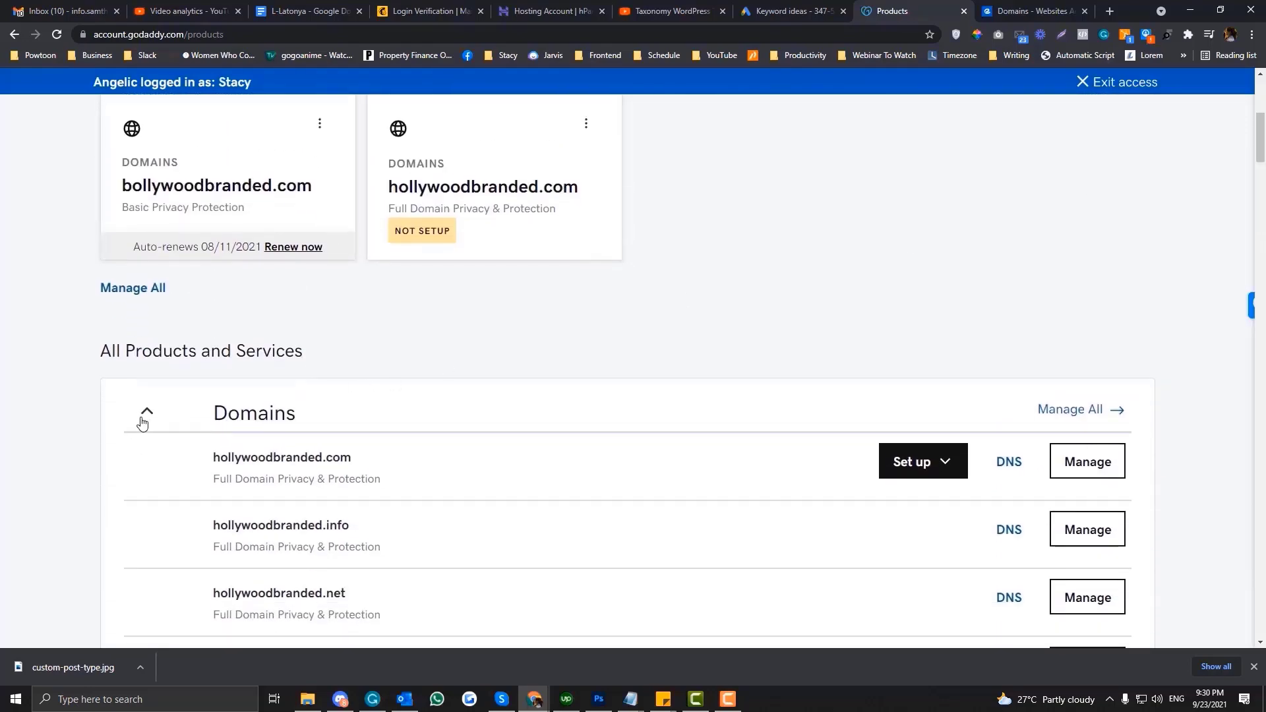
pyautogui.scroll(-2, 480, 410)
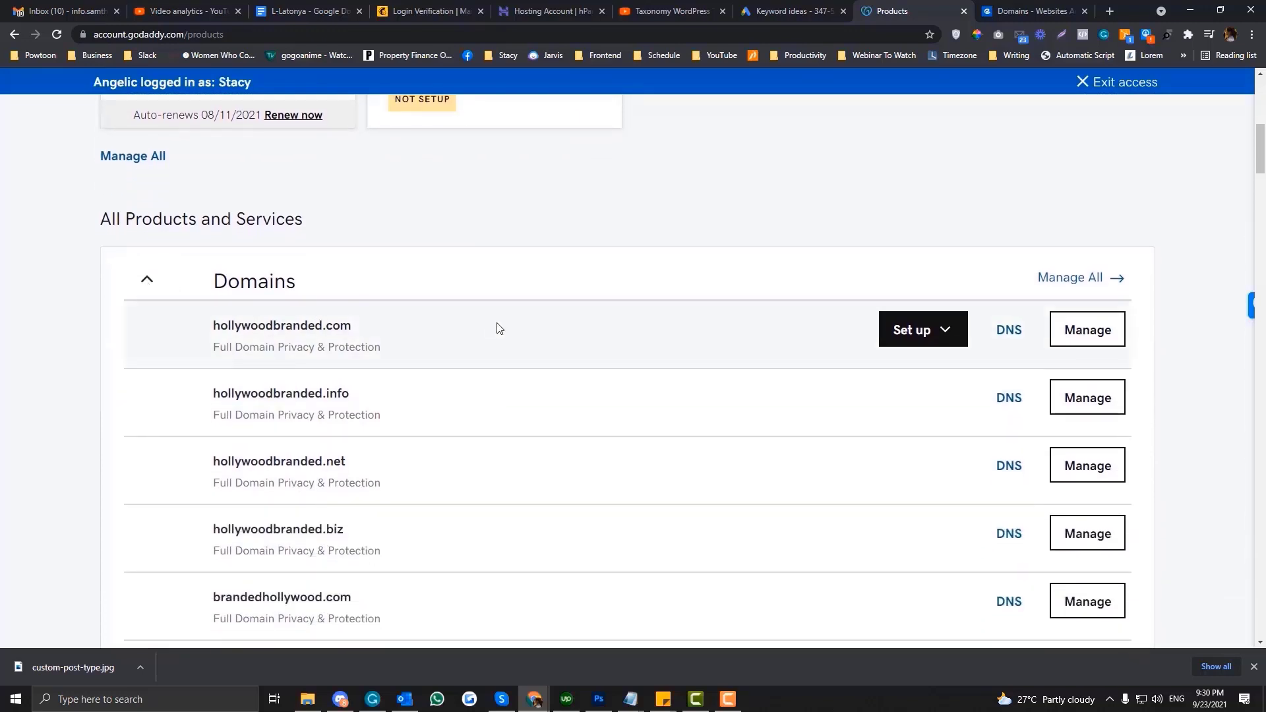
pyautogui.scroll(-7, 384, 347)
pyautogui.scroll(-5, 357, 319)
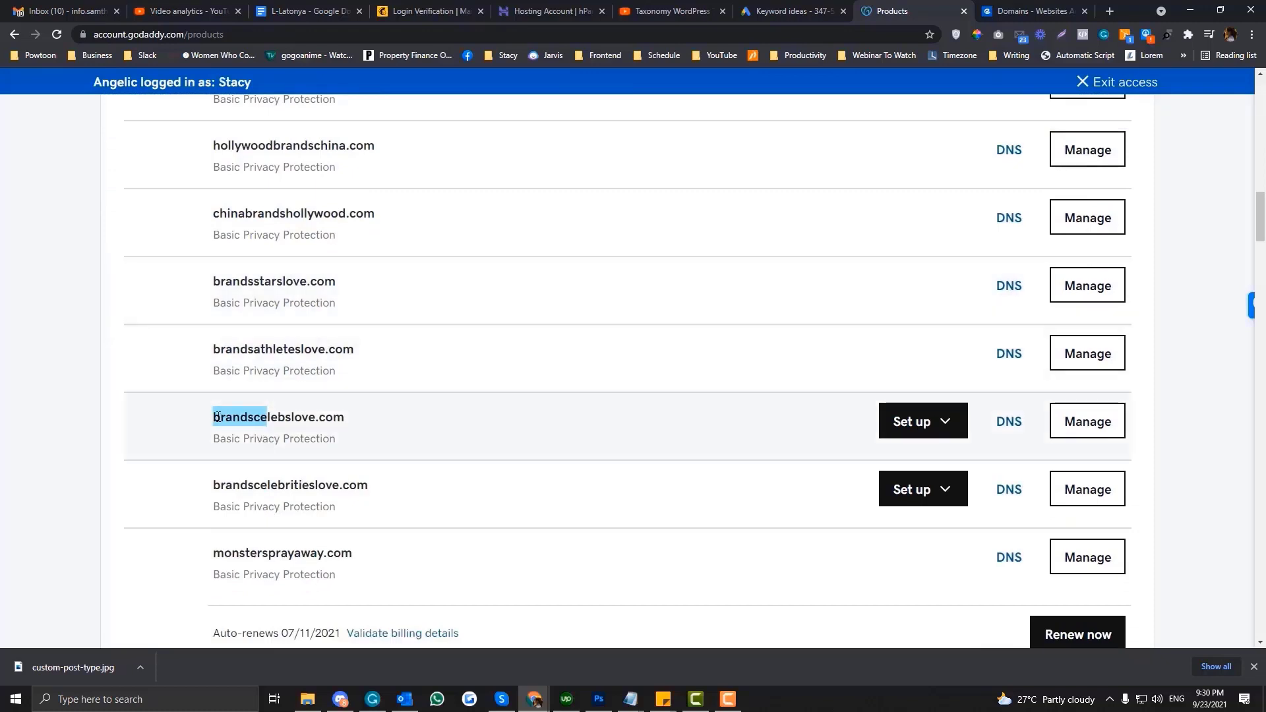
pyautogui.moveTo(216, 417); pyautogui.dragTo(295, 420)
# - Open Manage for brandscelebslove.com and select the domain name in the address bar
pyautogui.moveTo(214, 417); pyautogui.dragTo(598, 217)
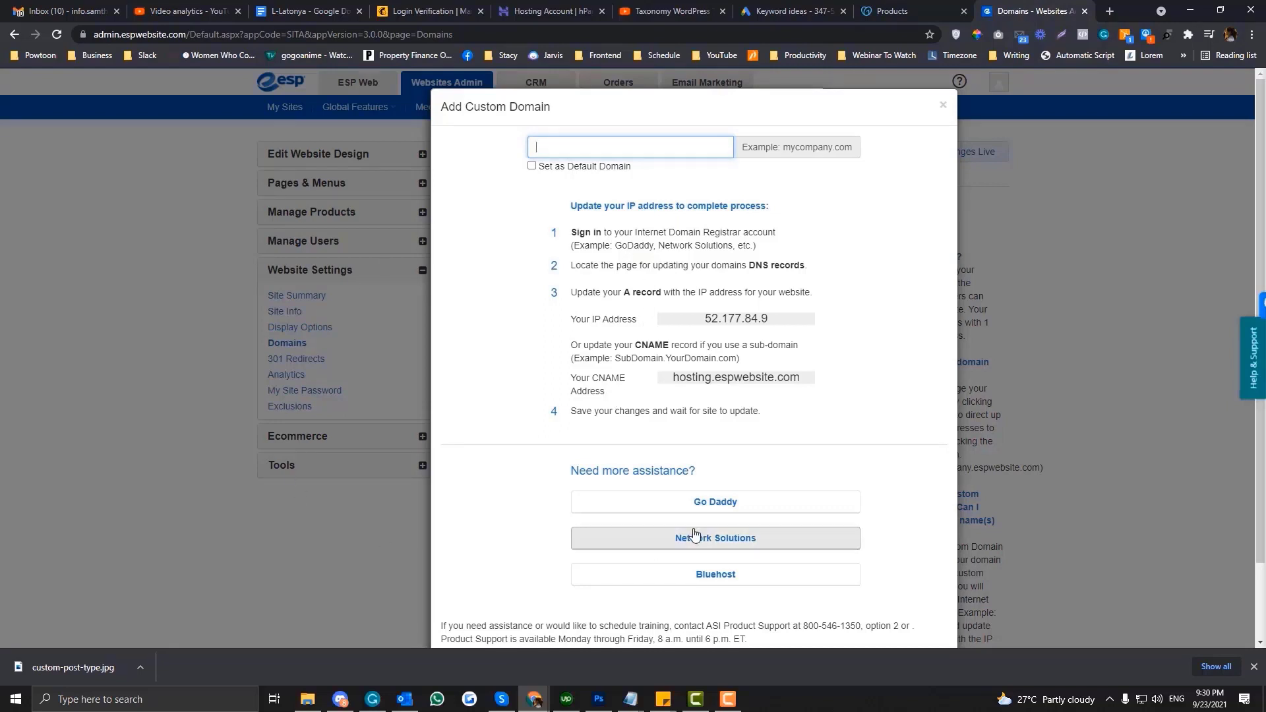
pyautogui.click(898, 9)
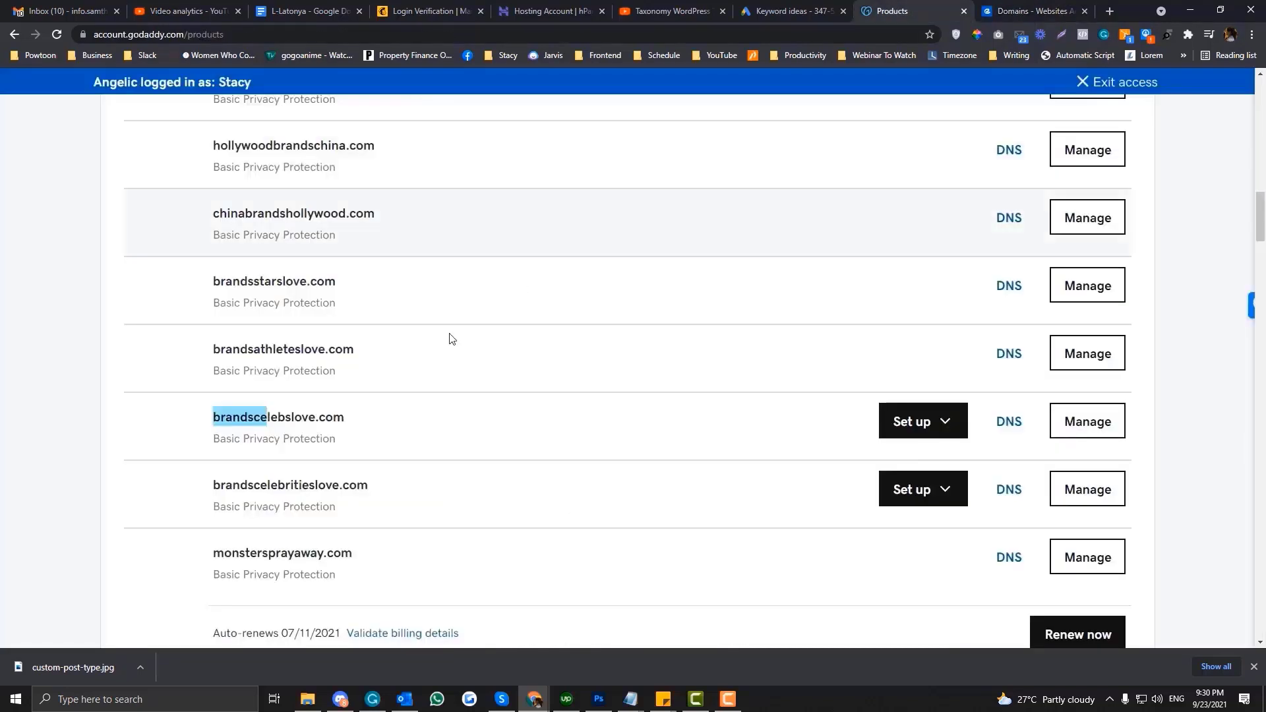
pyautogui.click(1092, 426)
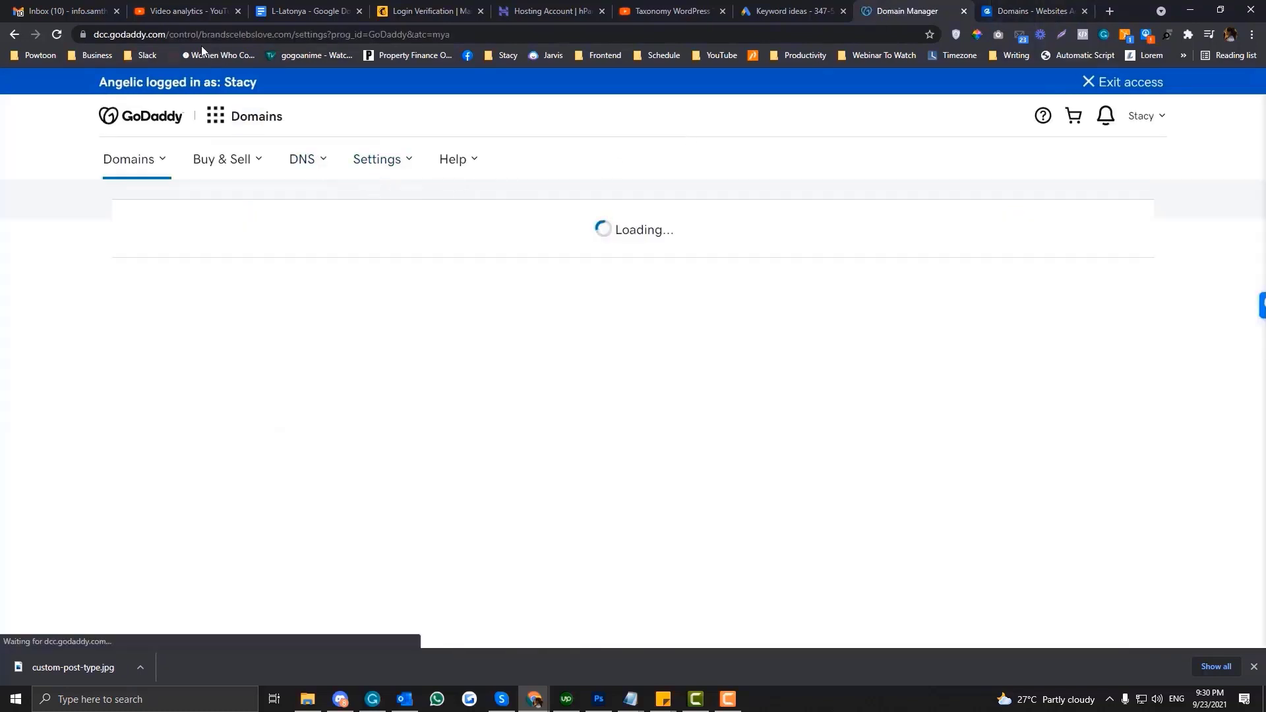
pyautogui.click(205, 31)
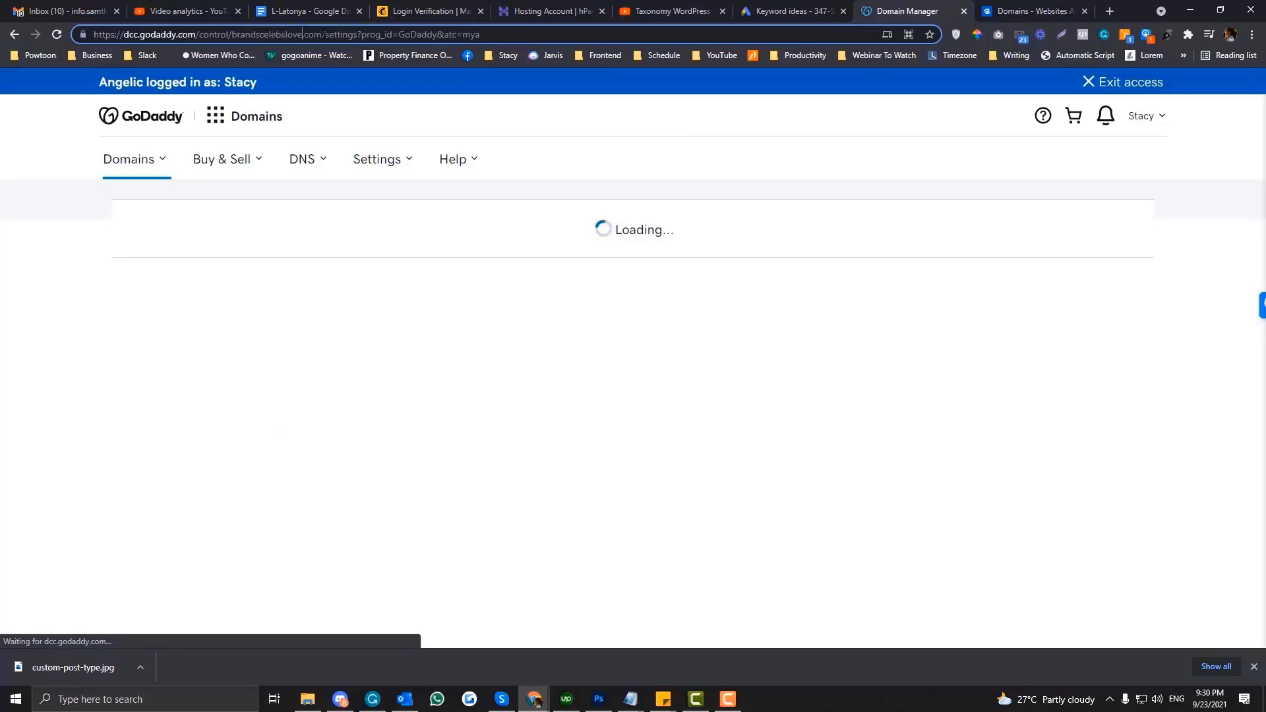
pyautogui.moveTo(244, 34)
pyautogui.mouseDown()
pyautogui.moveTo(322, 34)
pyautogui.moveTo(232, 34)
pyautogui.mouseUp()
pyautogui.hotkey('ctrl', 'c')
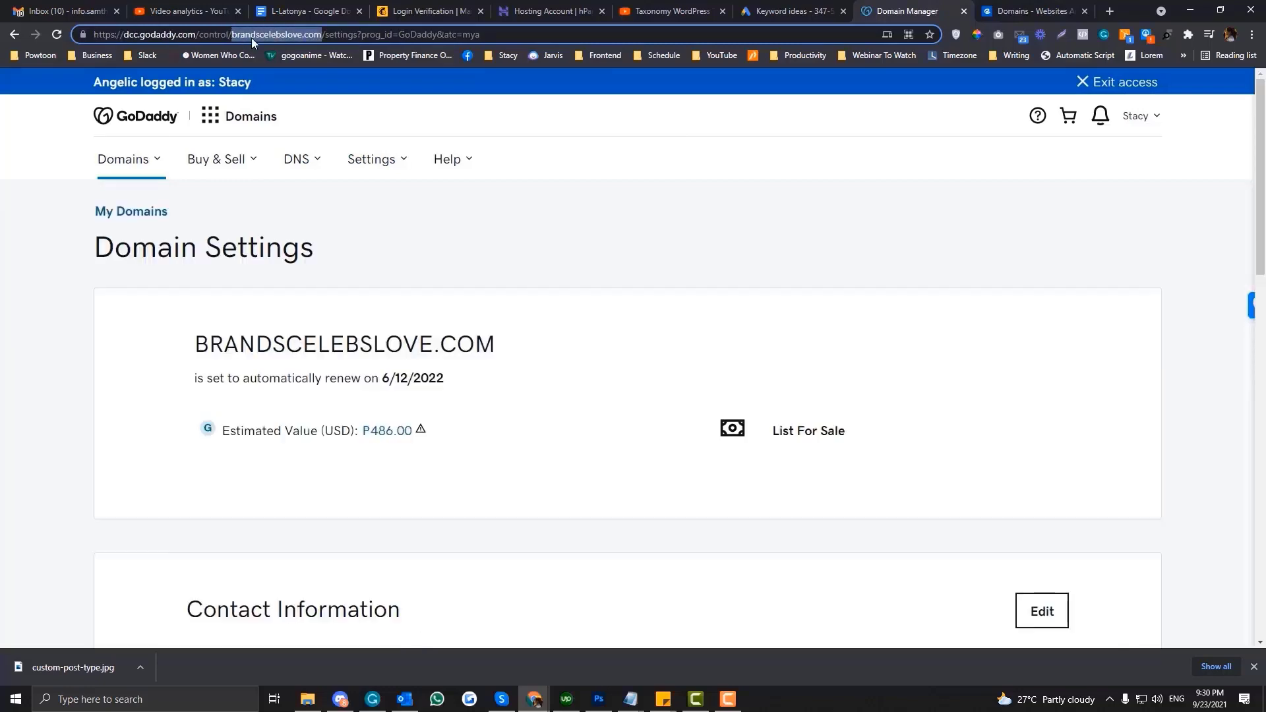
# - Paste brandscelebslove.com into ESP's Add Custom Domain field and tick Set as Default Domain
pyautogui.click(1030, 11)
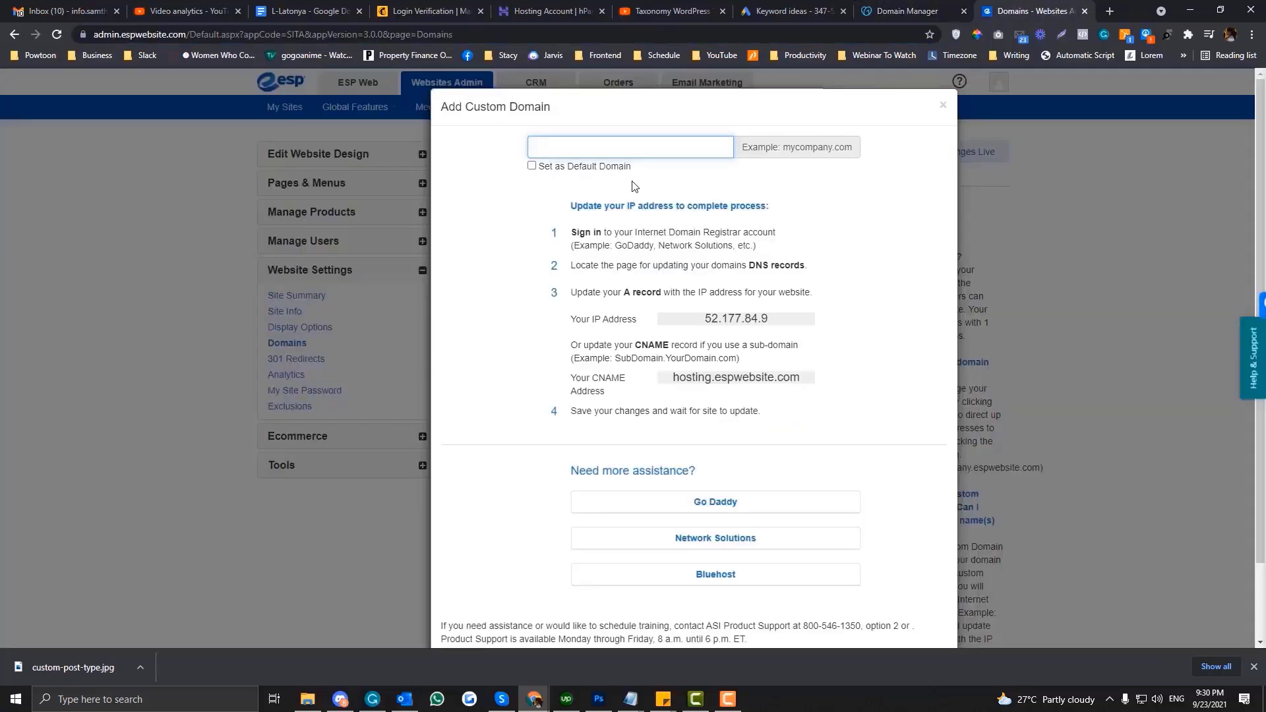
pyautogui.hotkey('ctrl', 'v')
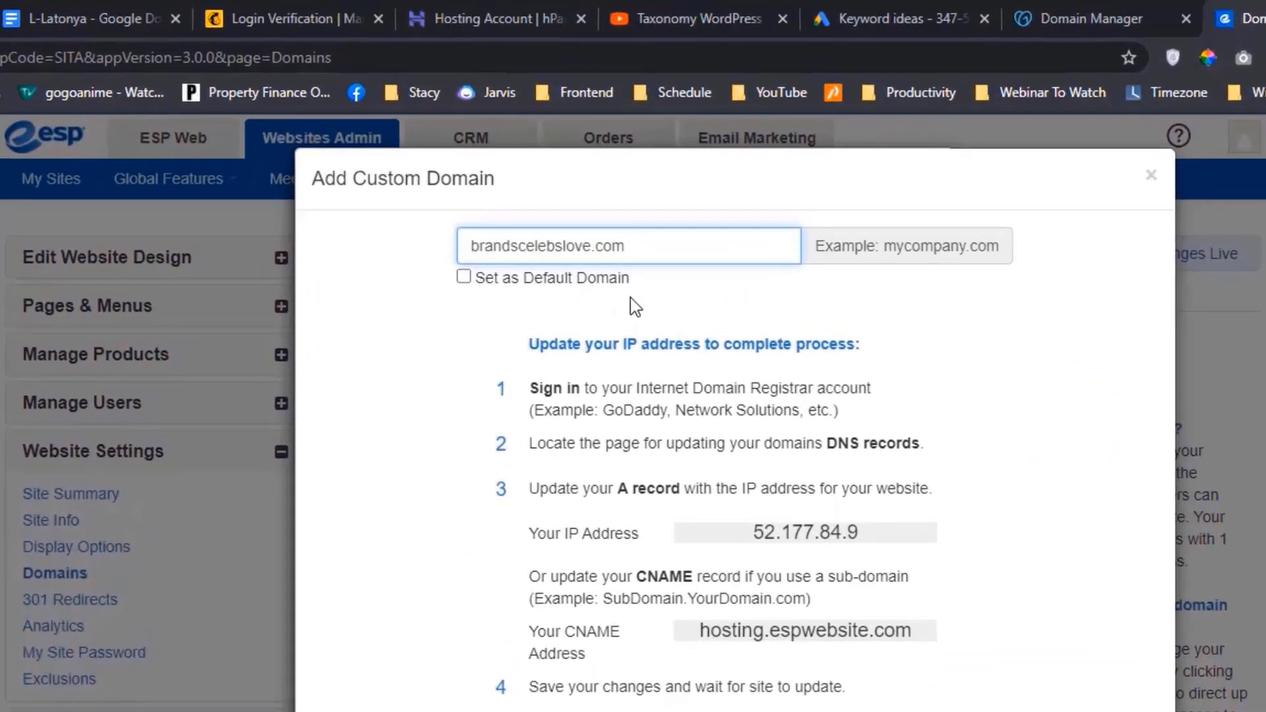
pyautogui.click(632, 300)
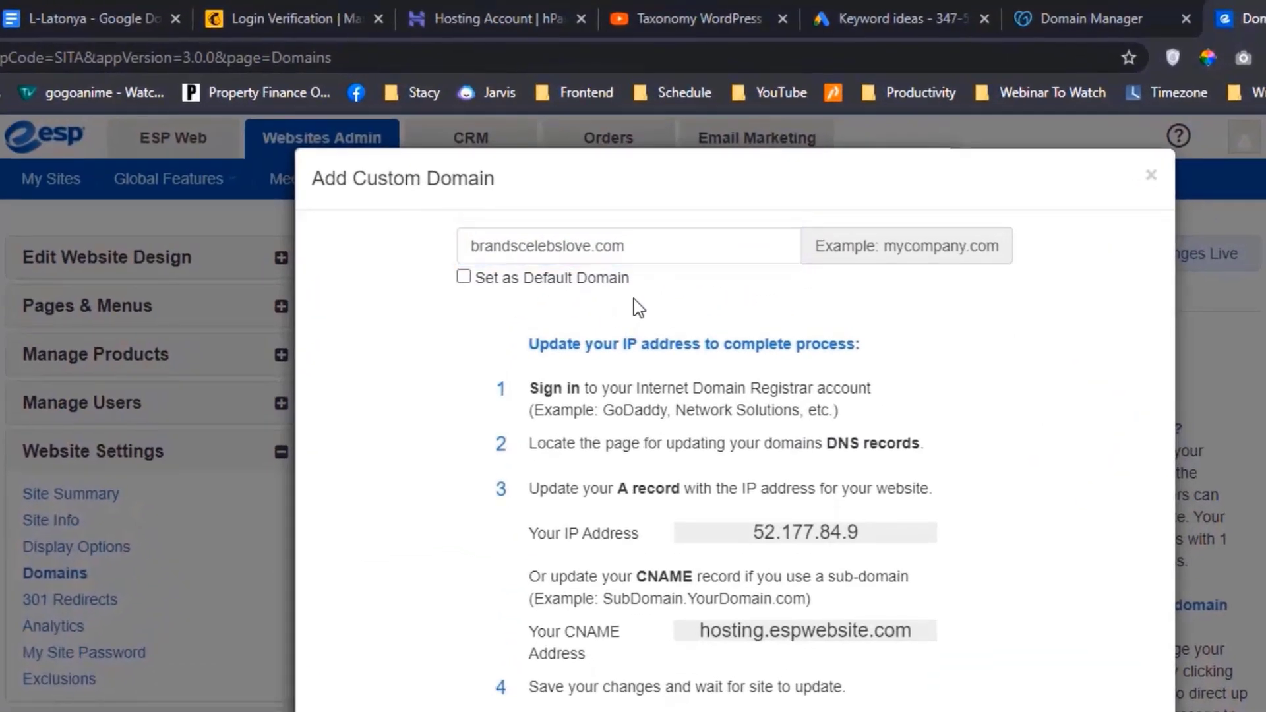
pyautogui.click(464, 277)
pyautogui.scroll(-2, 464, 387)
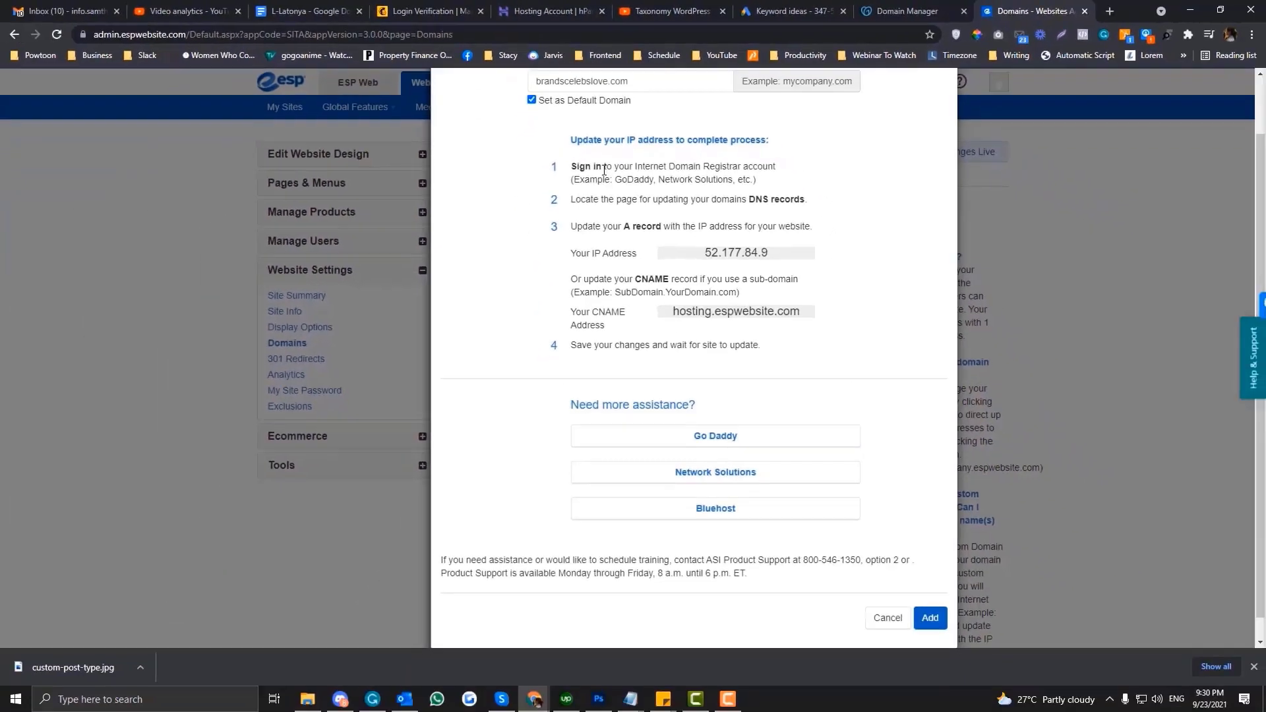
pyautogui.click(930, 8)
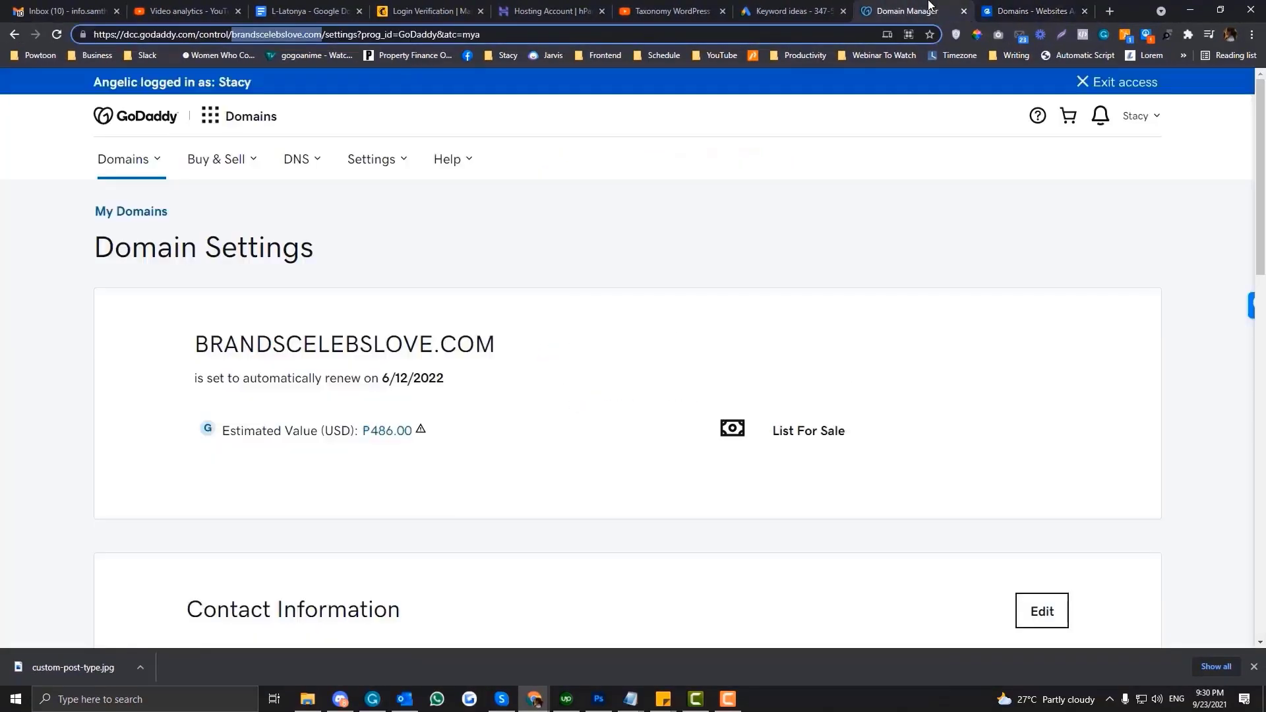
# - Open Manage DNS for brandscelebslove.com and review its ns1/ns2.usm83.siteground.biz nameservers
pyautogui.scroll(-2, 807, 179)
pyautogui.scroll(-2, 807, 179)
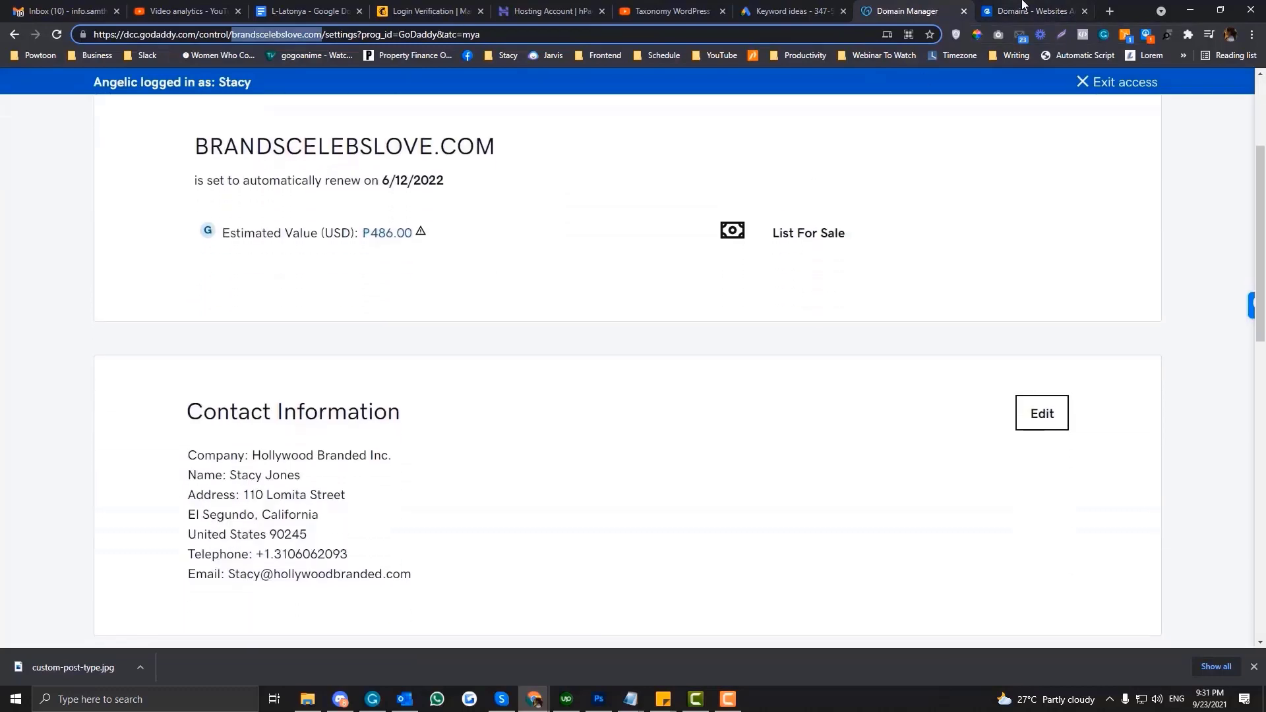
pyautogui.click(1025, 10)
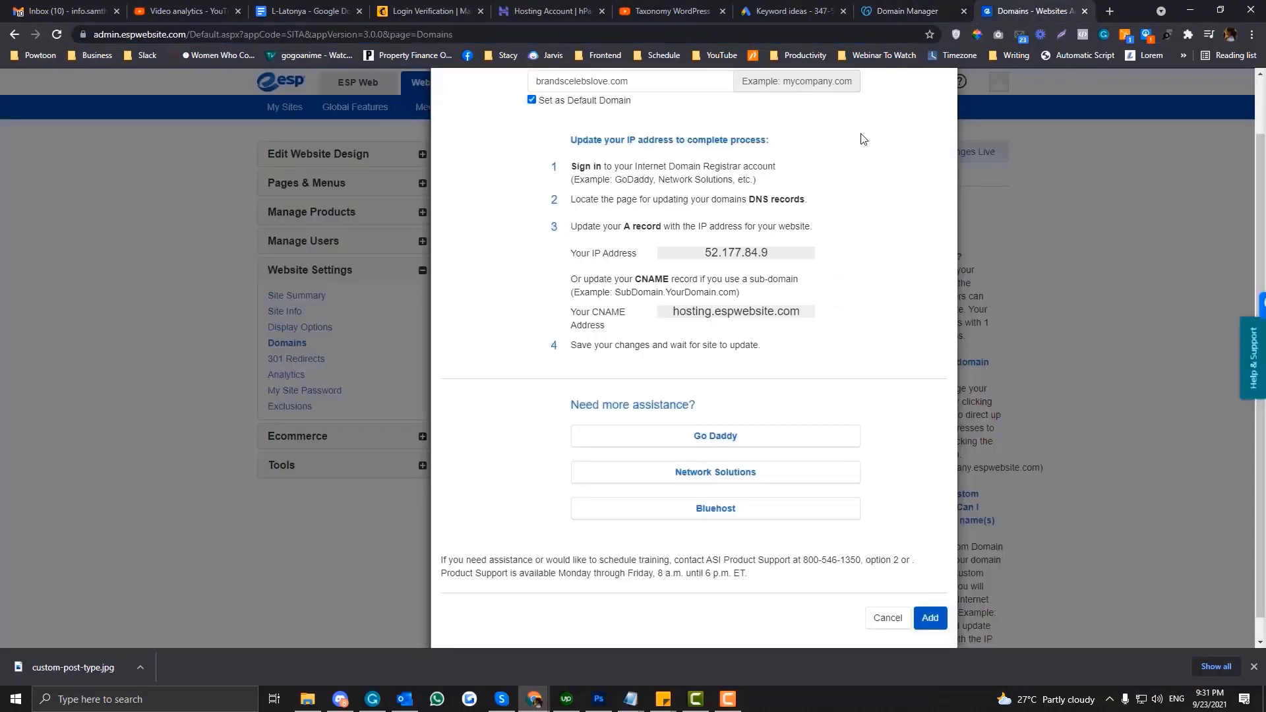
pyautogui.click(907, 10)
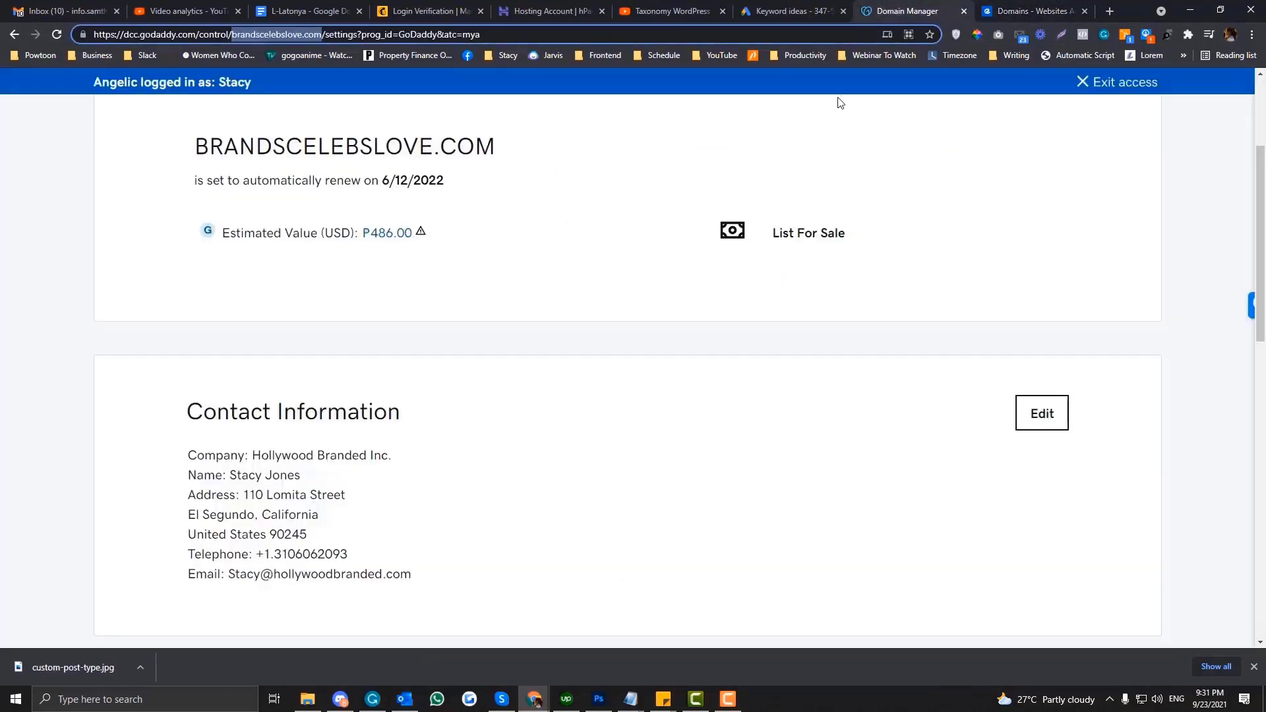
pyautogui.scroll(-12, 670, 377)
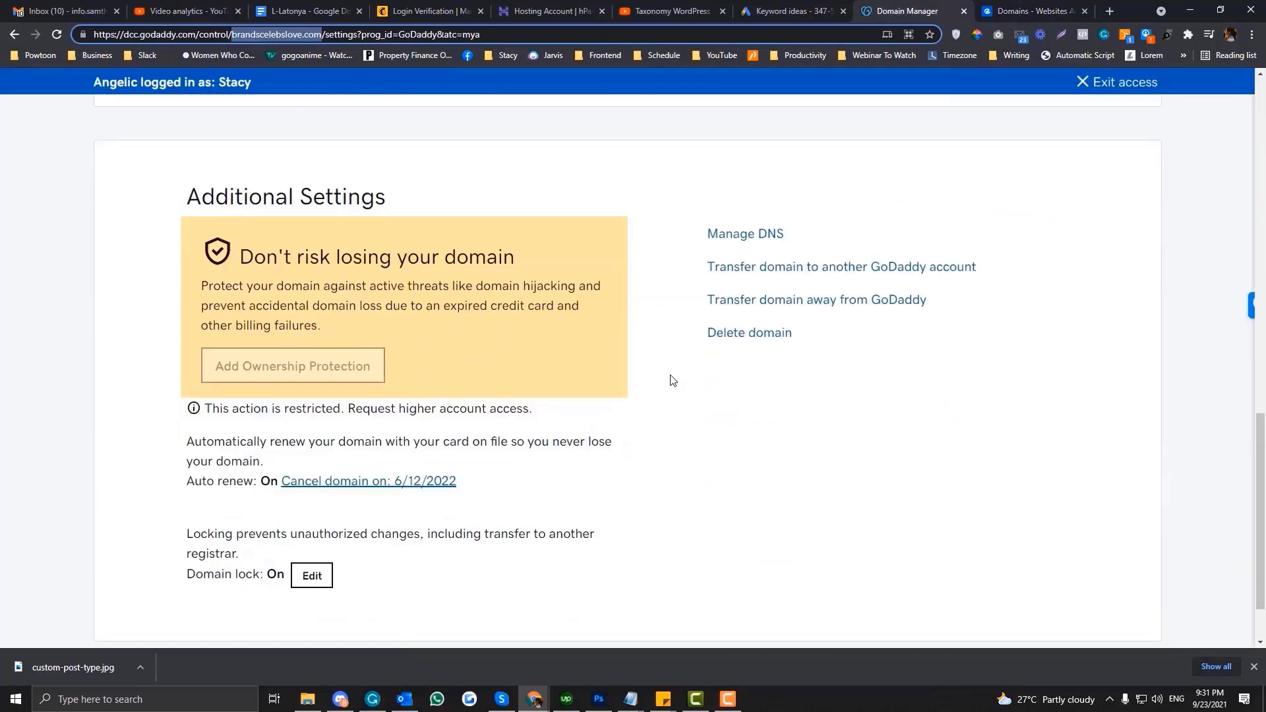
pyautogui.click(736, 246)
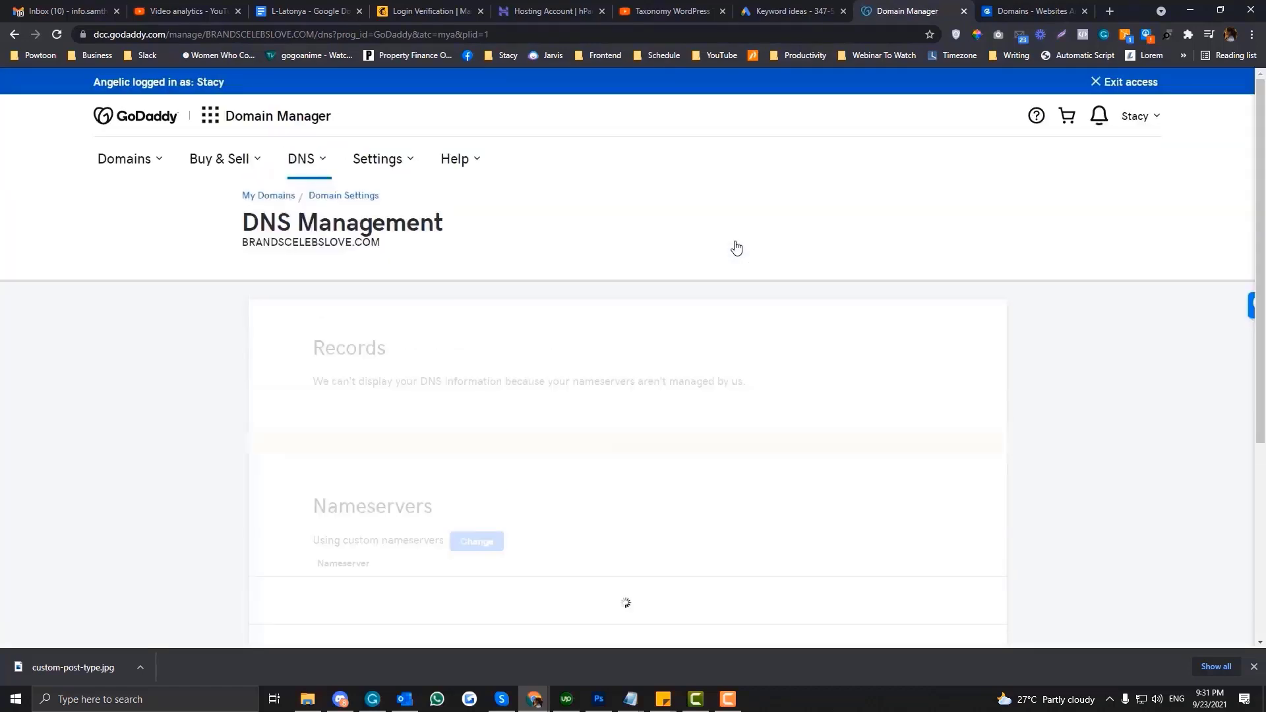
pyautogui.scroll(-4, 737, 247)
pyautogui.scroll(3, 455, 283)
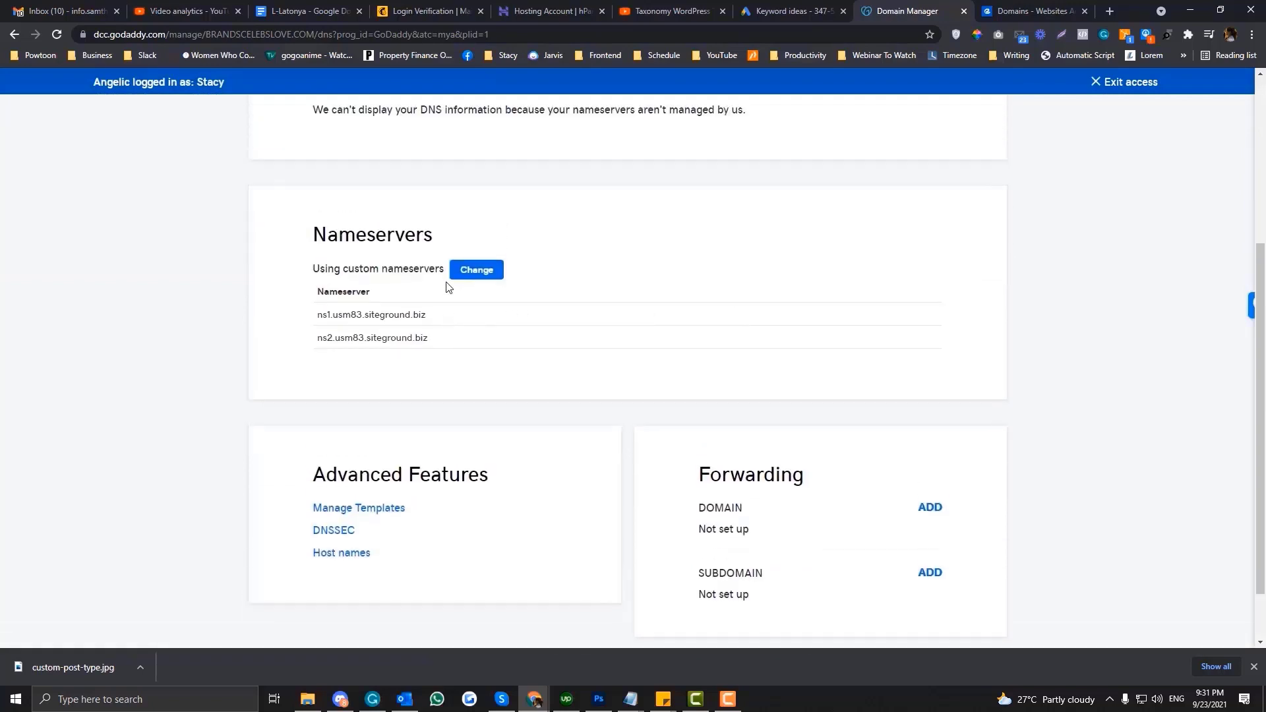
pyautogui.scroll(2, 461, 346)
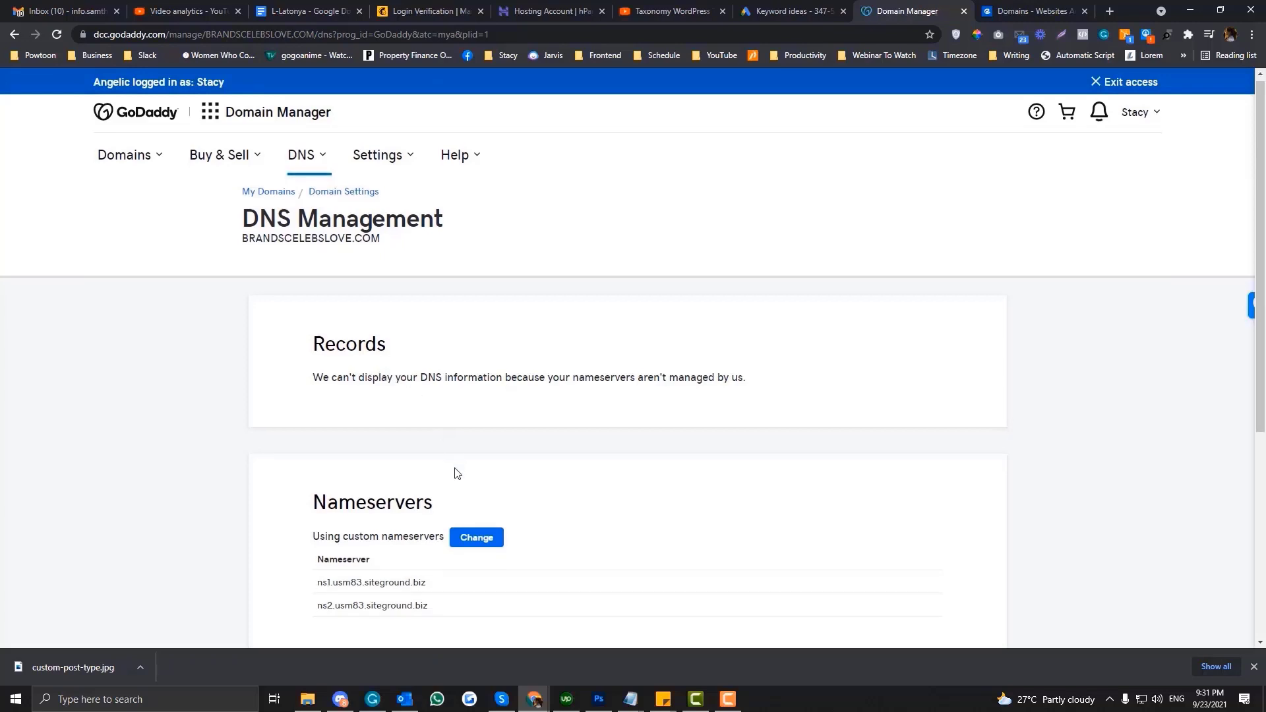
pyautogui.scroll(-1, 455, 472)
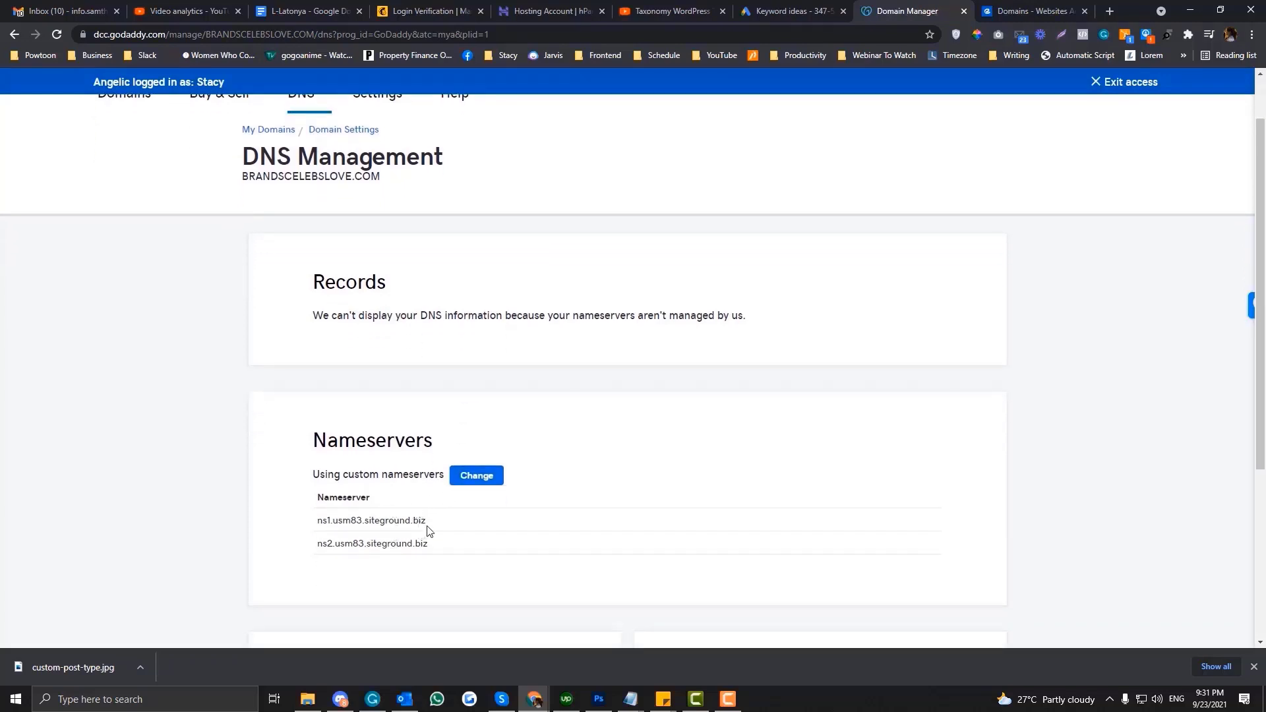
# - Replace the SiteGround nameservers with GoDaddy Nameservers (recommended) and confirm the update
pyautogui.click(471, 482)
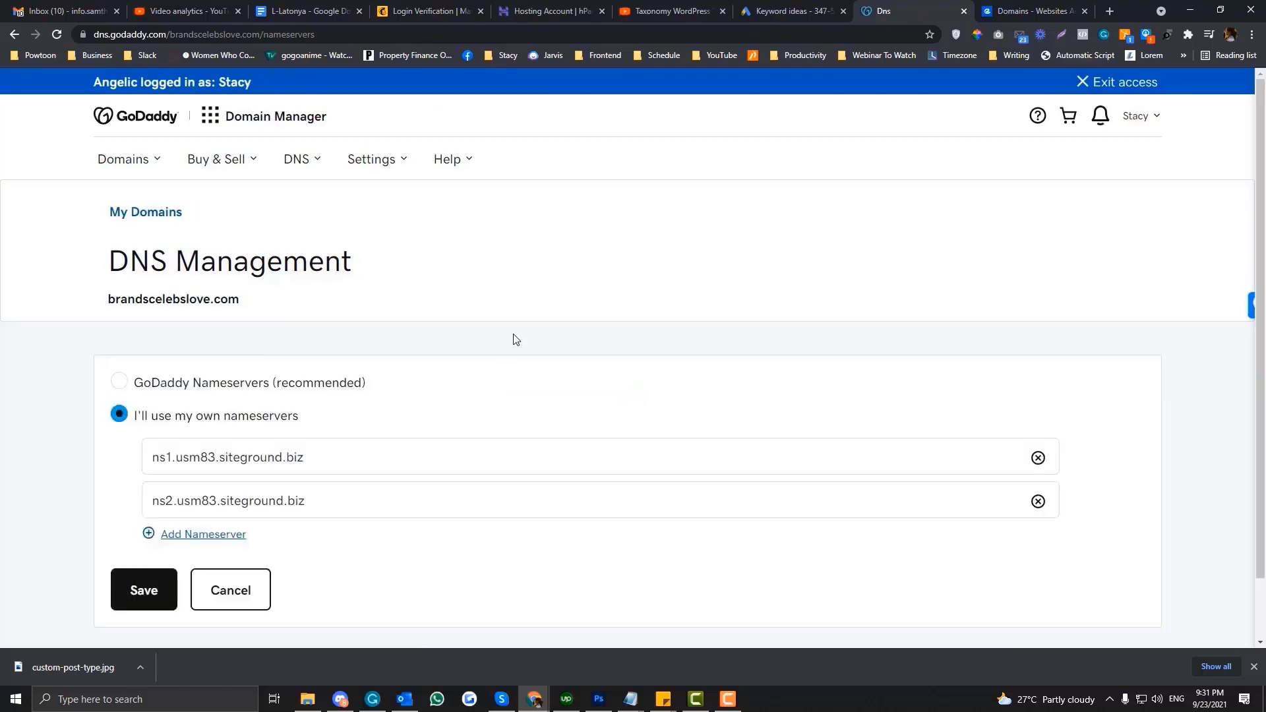
pyautogui.click(121, 385)
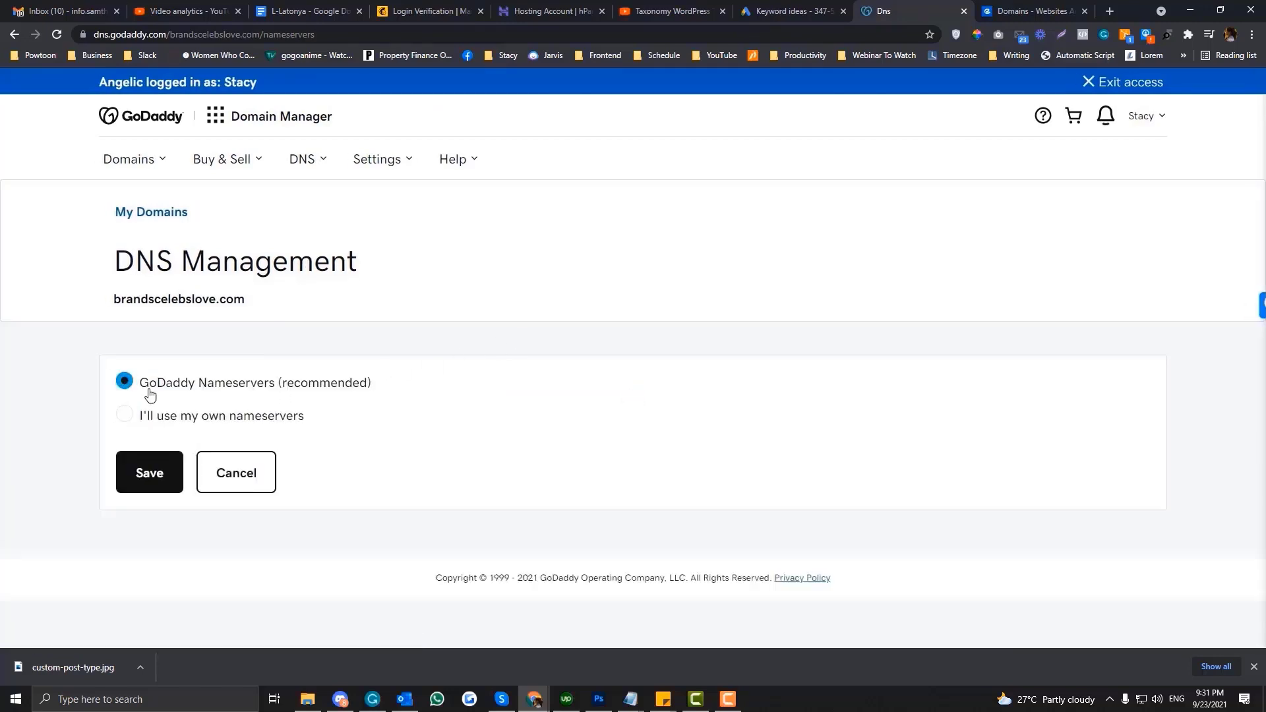
pyautogui.click(147, 478)
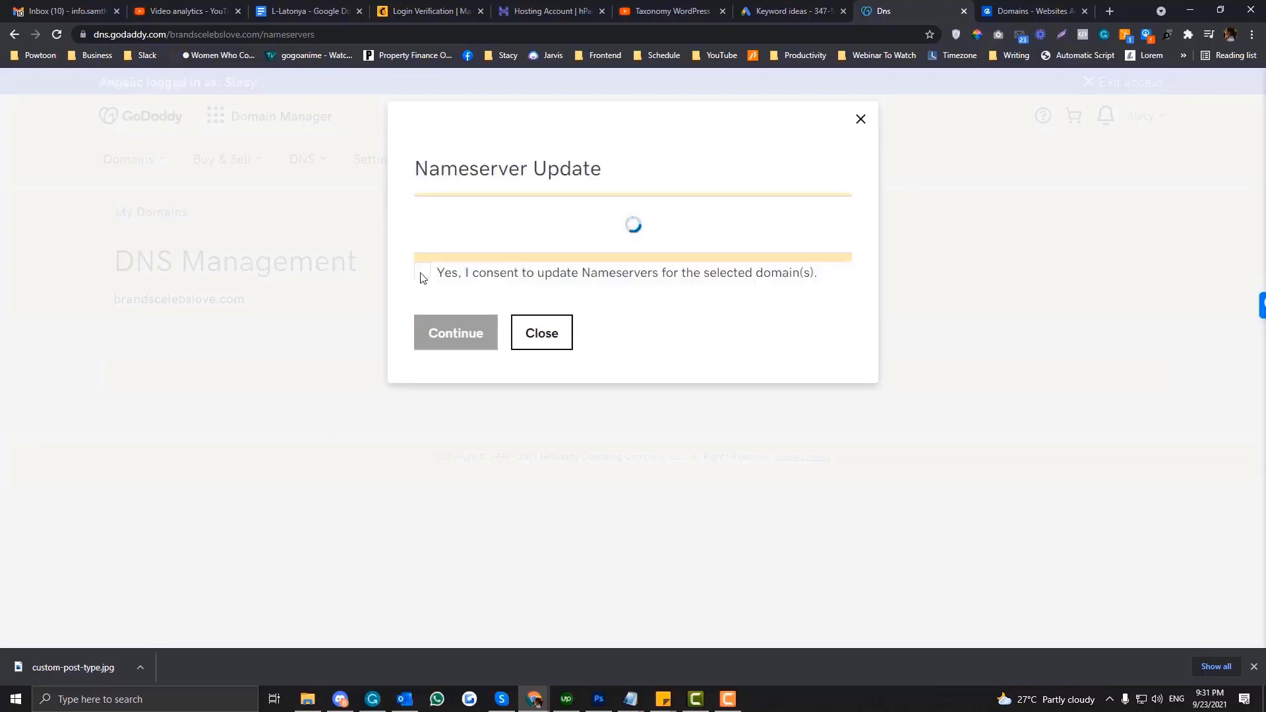
pyautogui.click(422, 308)
pyautogui.click(436, 388)
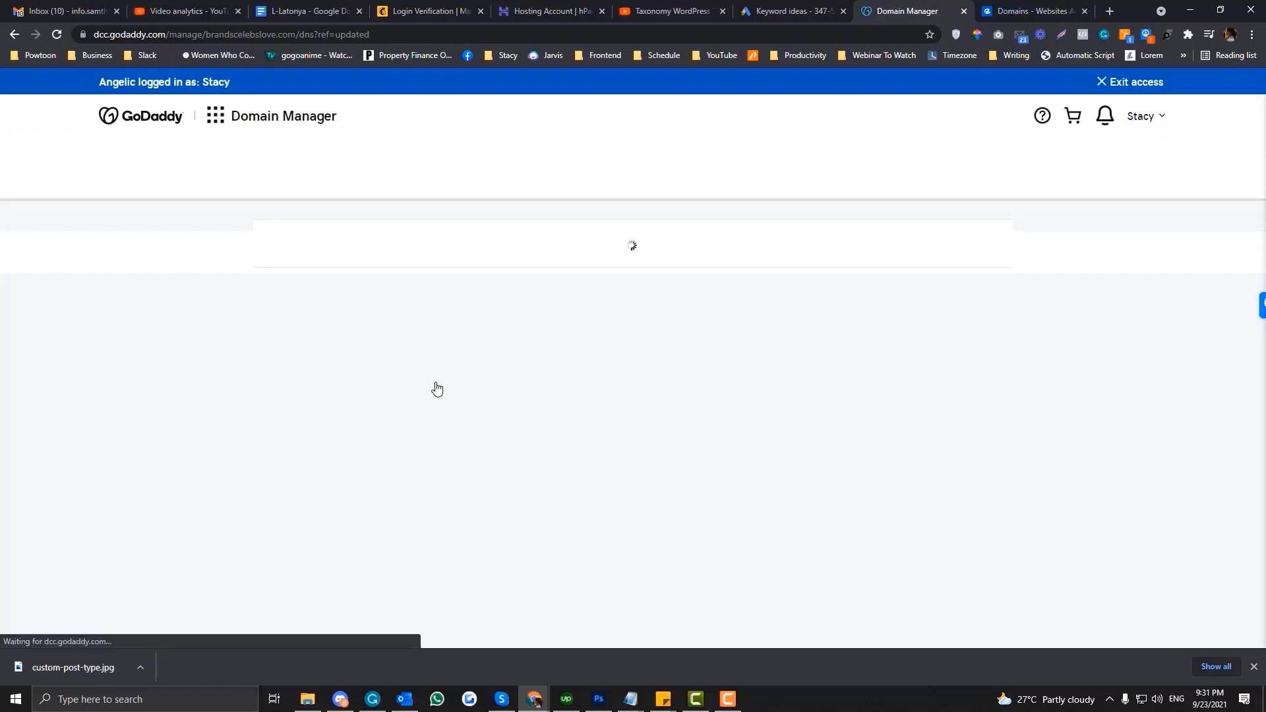
pyautogui.scroll(-3, 391, 362)
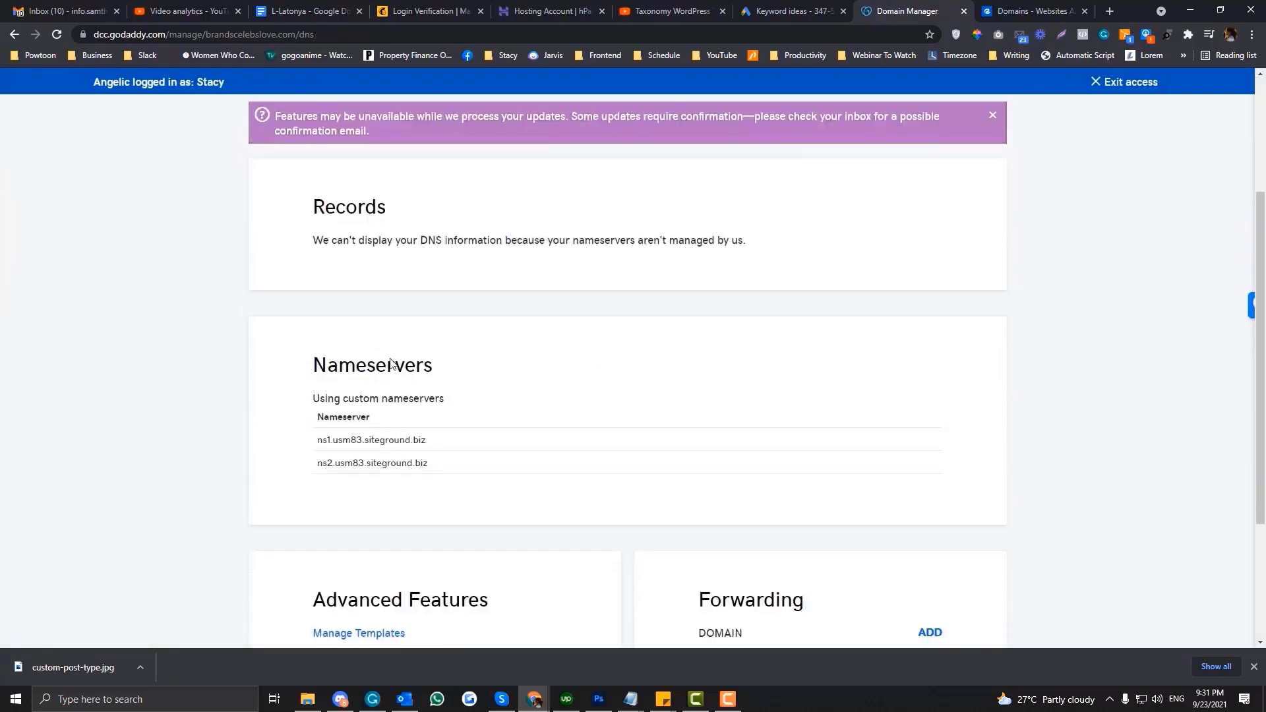
pyautogui.scroll(2, 390, 357)
pyautogui.click(417, 35)
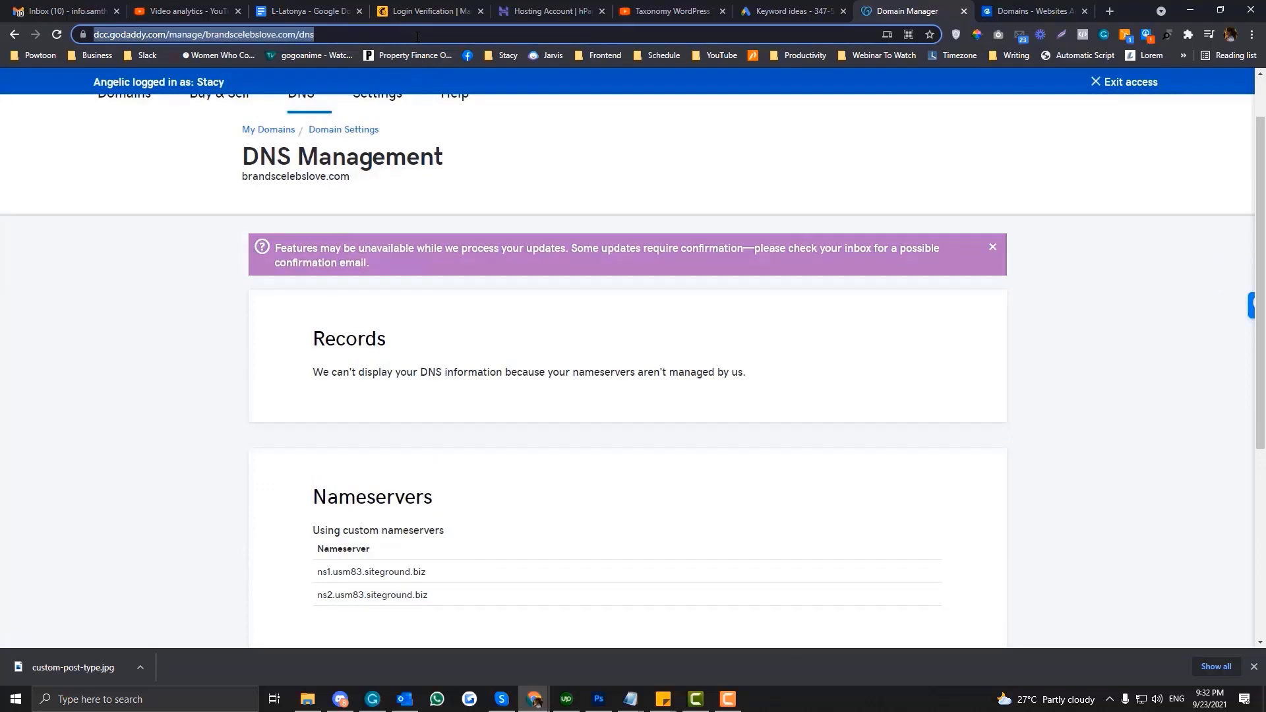
pyautogui.press('Return')
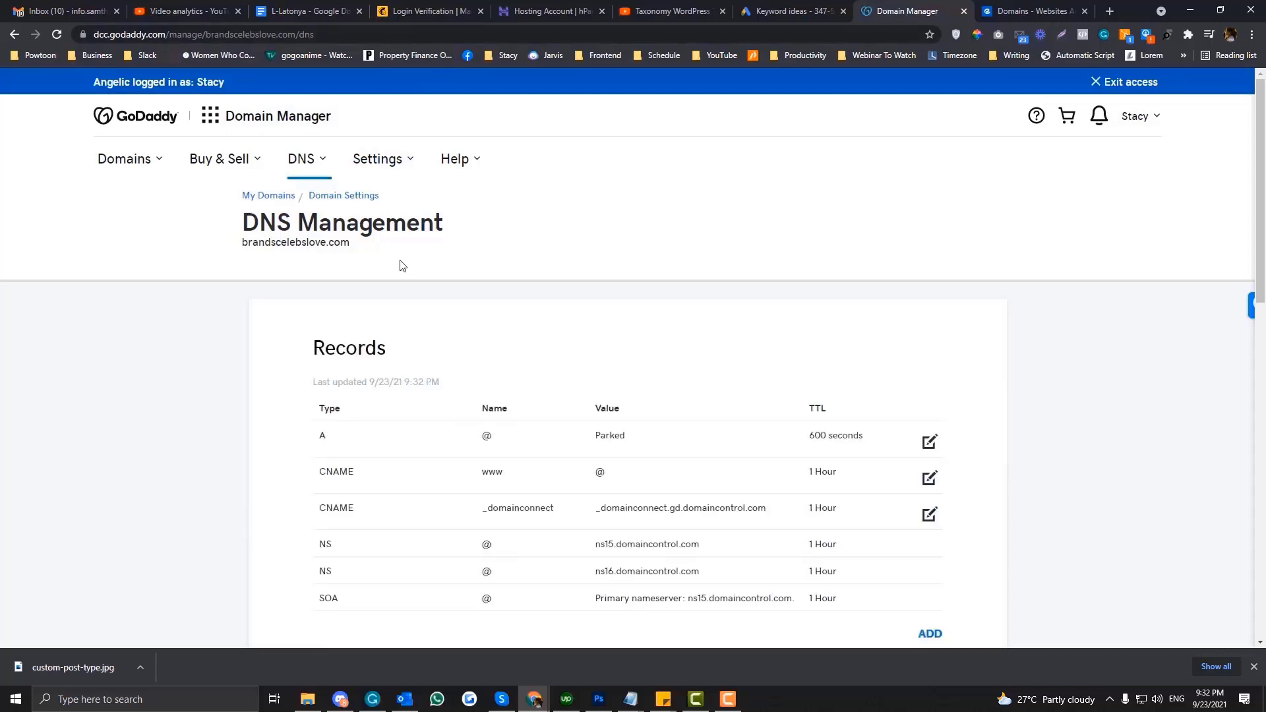
pyautogui.scroll(-6, 402, 265)
pyautogui.moveTo(316, 458); pyautogui.dragTo(448, 486)
pyautogui.scroll(4, 445, 484)
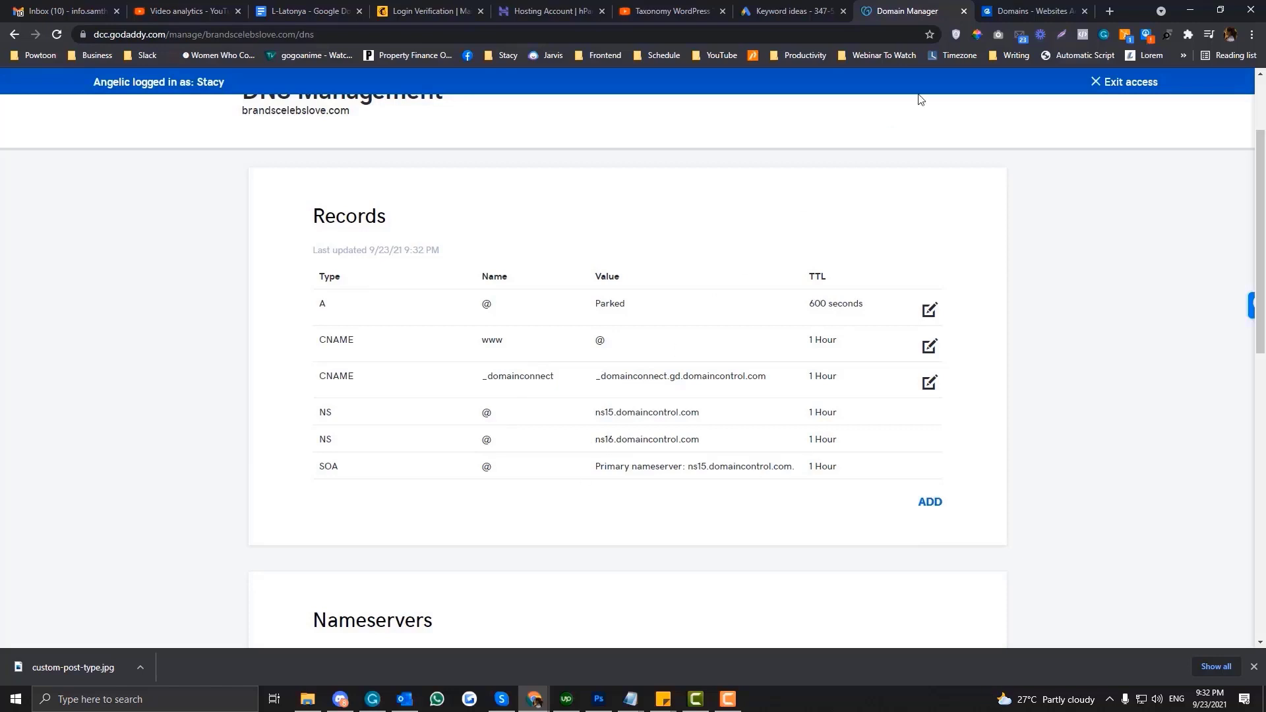
pyautogui.click(1017, 14)
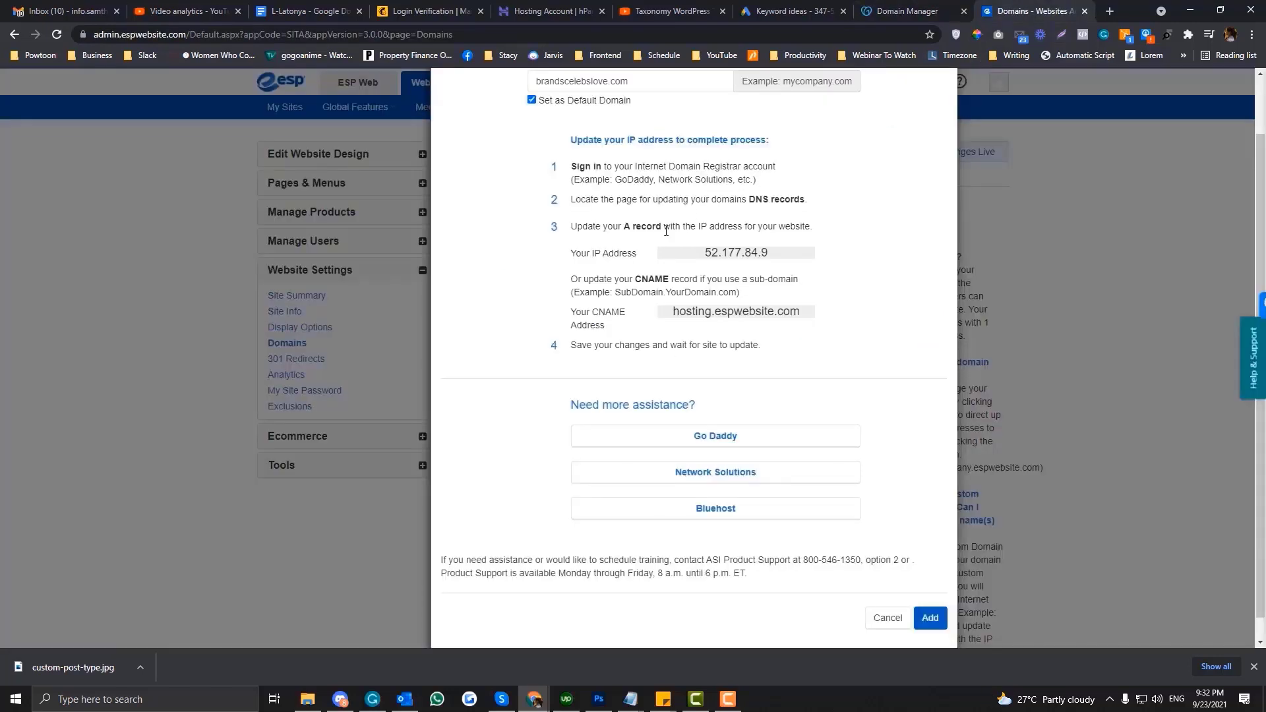
pyautogui.moveTo(624, 225); pyautogui.dragTo(658, 225)
pyautogui.click(924, 10)
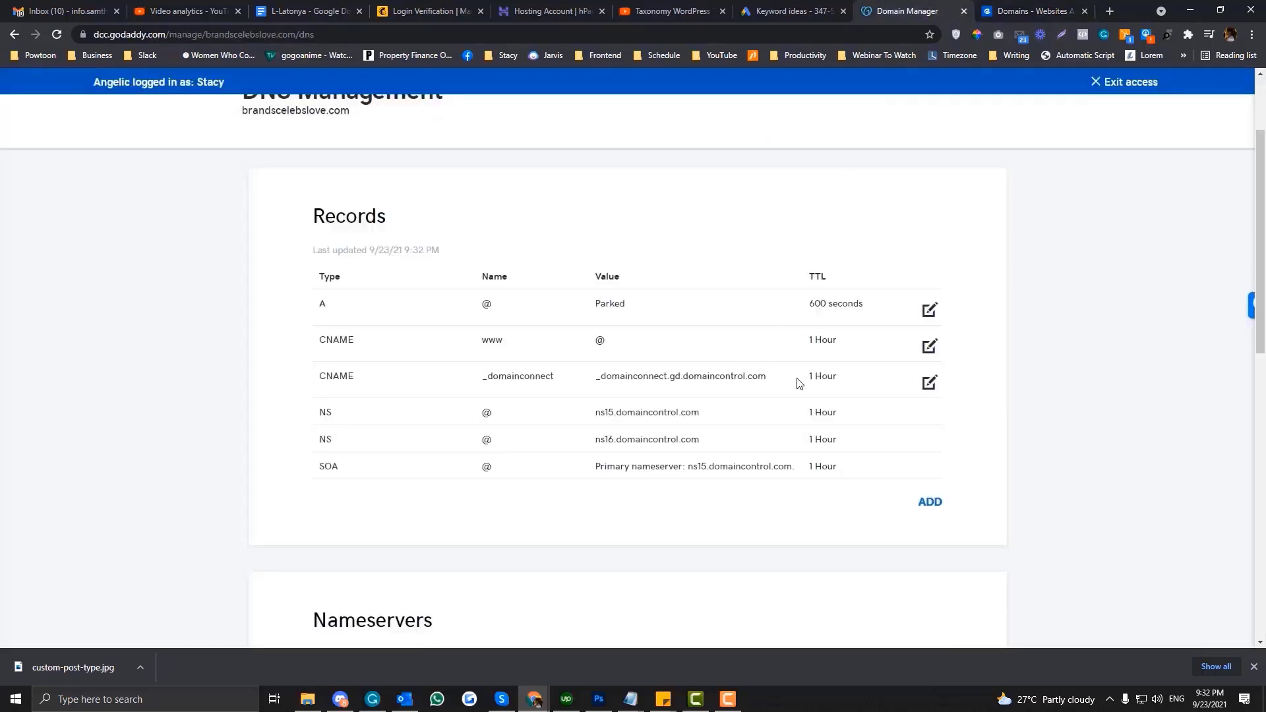
# - Start a new DNS record of type A for brandscelebslove.com
pyautogui.click(929, 512)
pyautogui.scroll(-2, 520, 449)
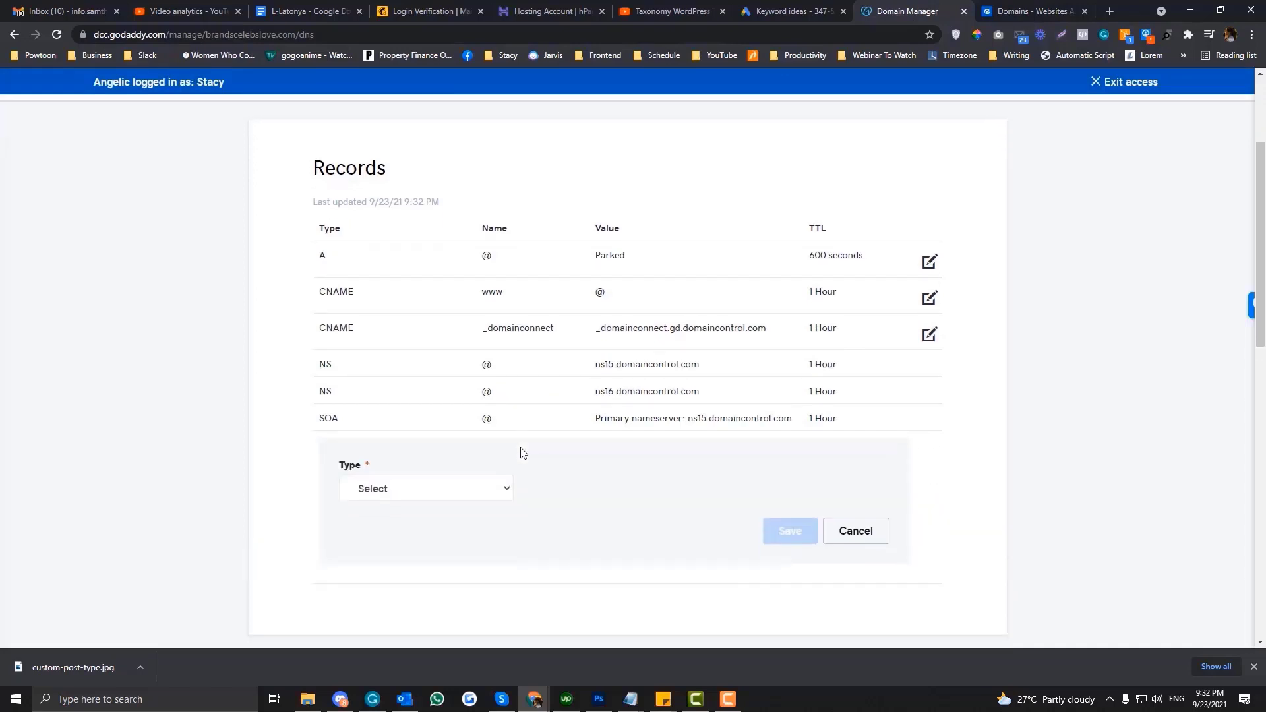
pyautogui.click(459, 412)
pyautogui.click(427, 460)
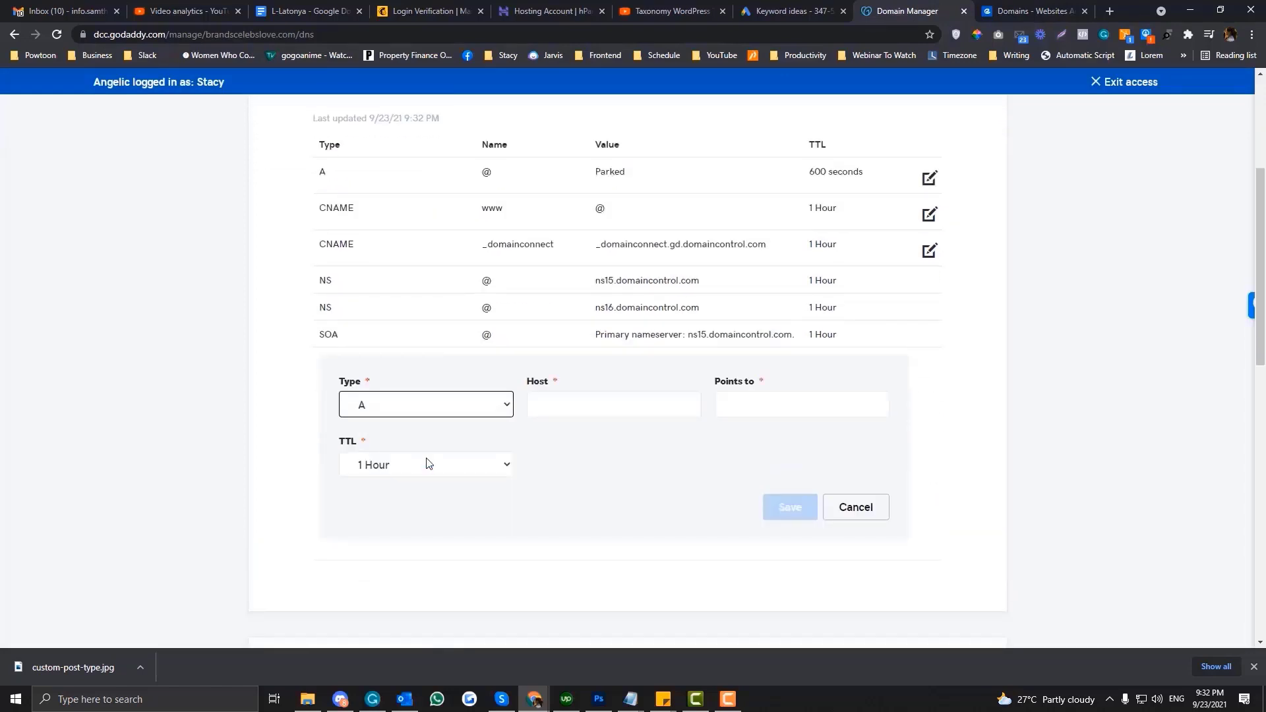
pyautogui.click(569, 400)
# - Copy the IP address 52.177.84.9 from ESP's domain instructions
pyautogui.click(1009, 8)
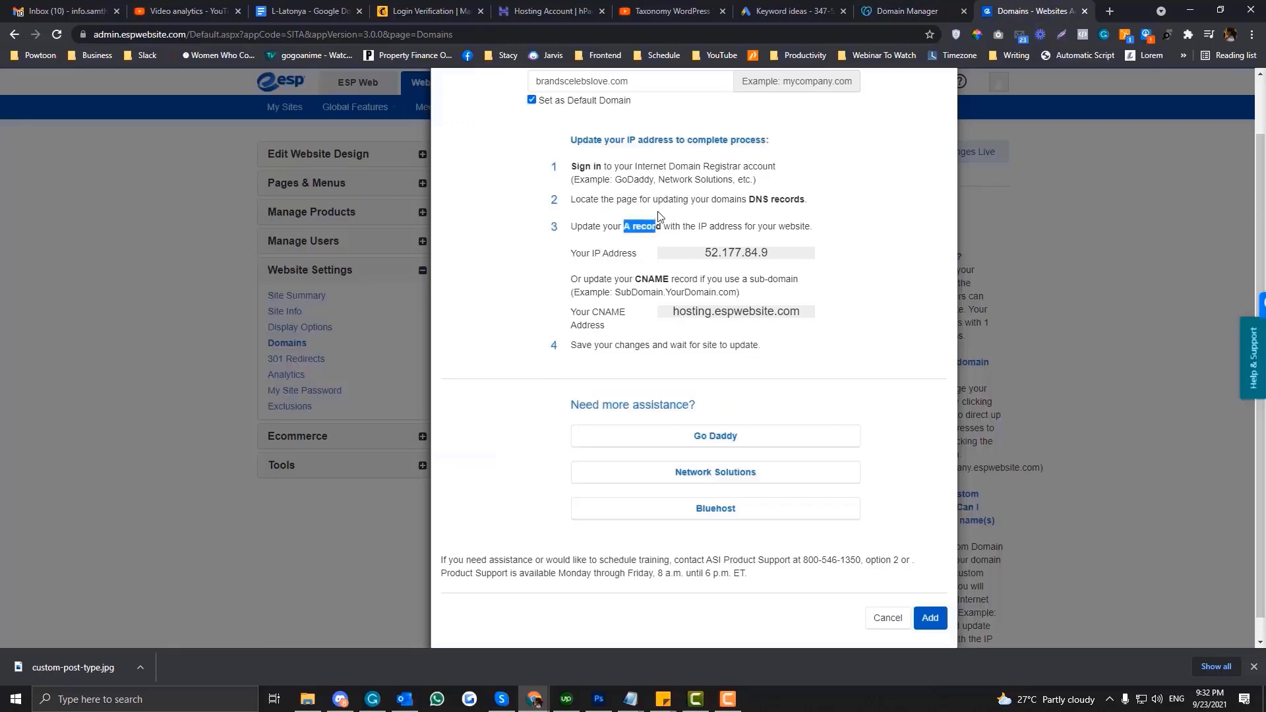
pyautogui.moveTo(699, 253); pyautogui.dragTo(784, 257)
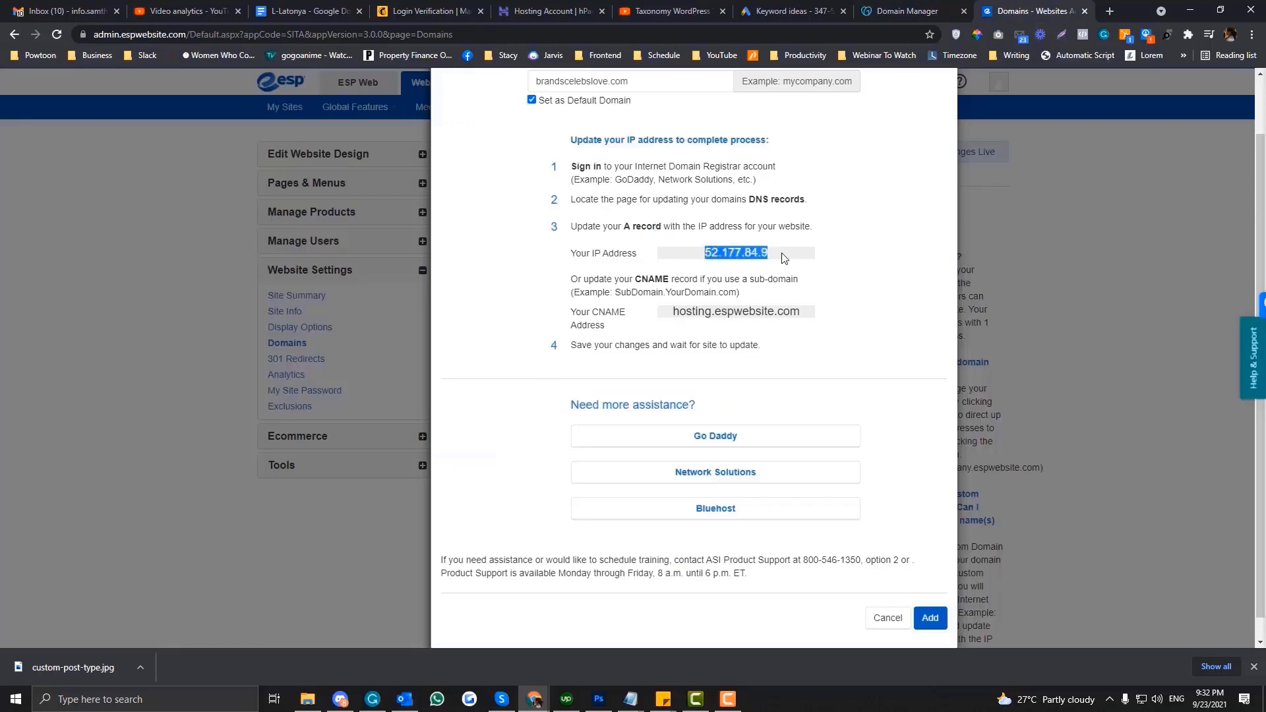
pyautogui.rightClick(750, 258)
pyautogui.click(777, 264)
pyautogui.moveTo(699, 260); pyautogui.dragTo(785, 257)
pyautogui.rightClick(756, 266)
pyautogui.click(778, 267)
pyautogui.hotkey('ctrl', 'shift', 'Tab')
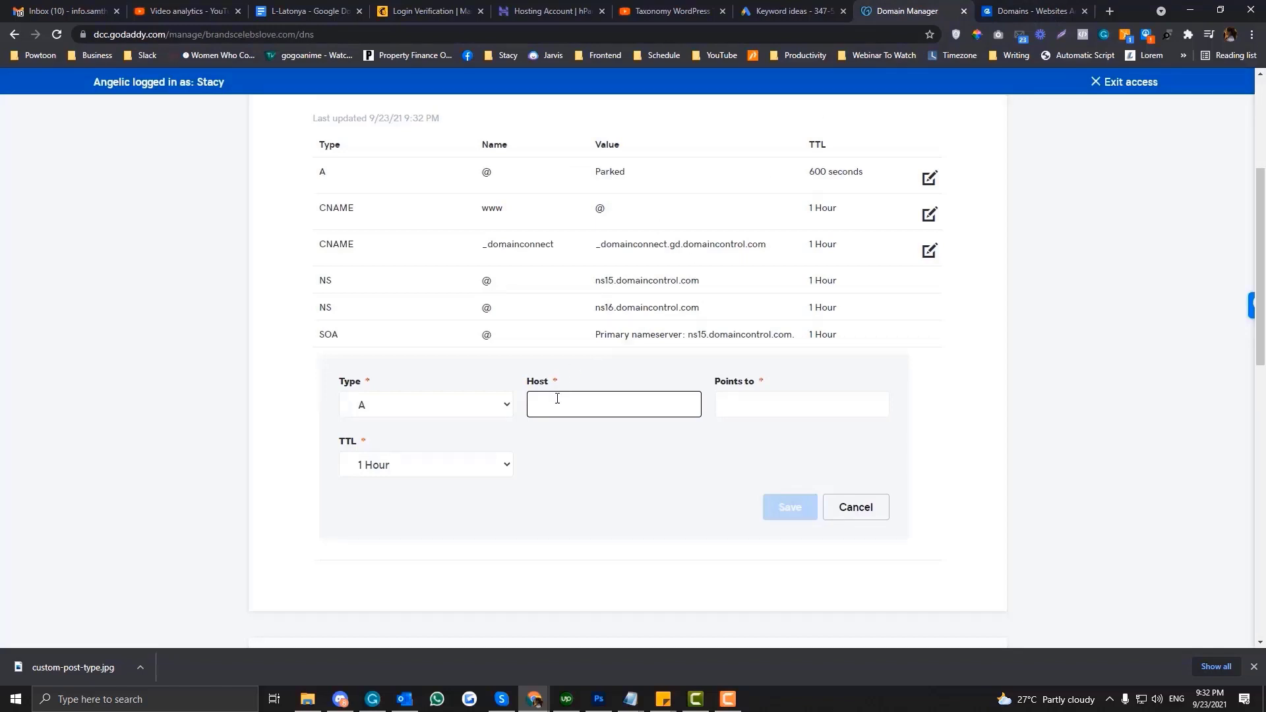
# - Set Points to 52.177.84.9 and Host to *, then save the A record
pyautogui.click(766, 393)
pyautogui.hotkey('ctrl', 'v')
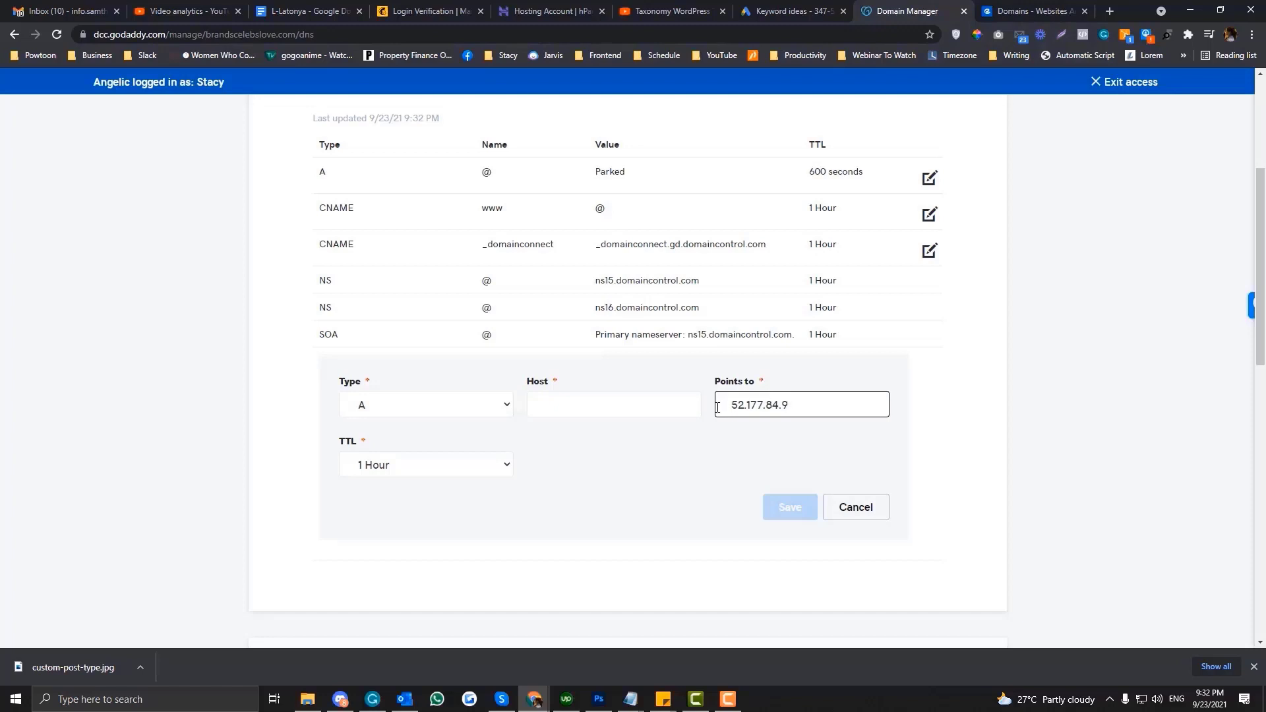
pyautogui.moveTo(717, 406); pyautogui.dragTo(830, 407)
pyautogui.click(1015, 11)
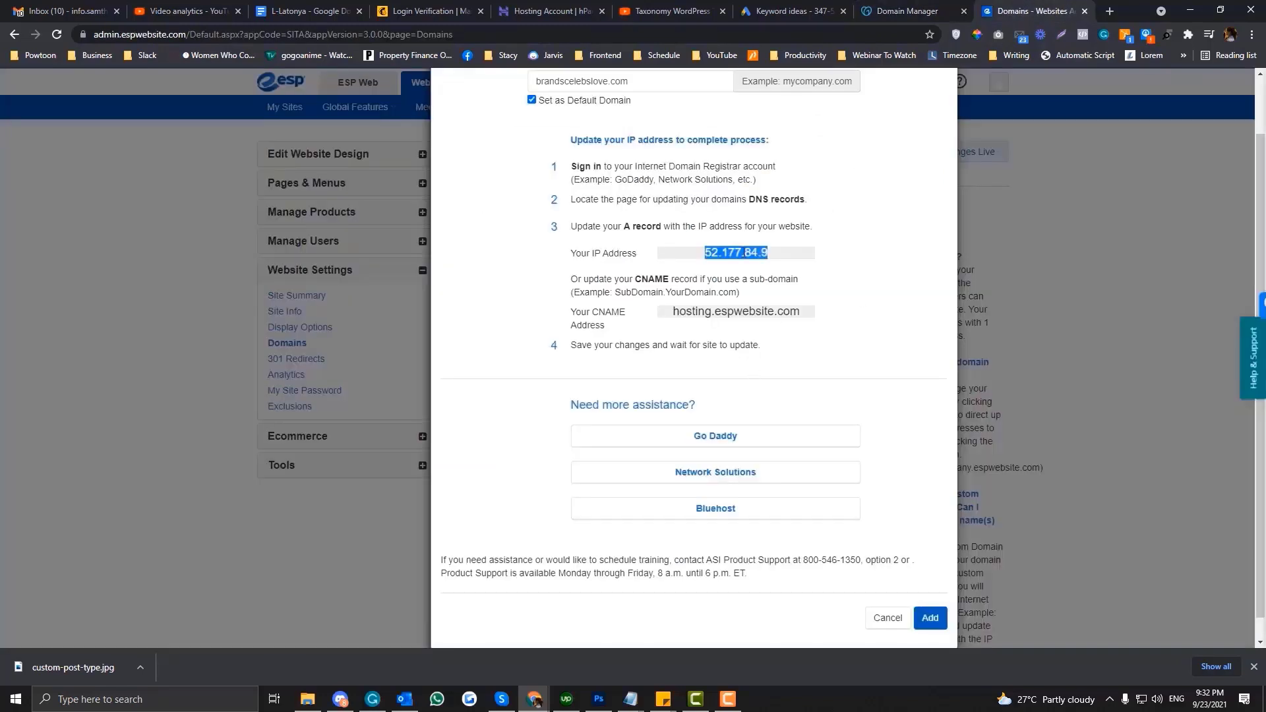
pyautogui.click(897, 11)
pyautogui.click(557, 400)
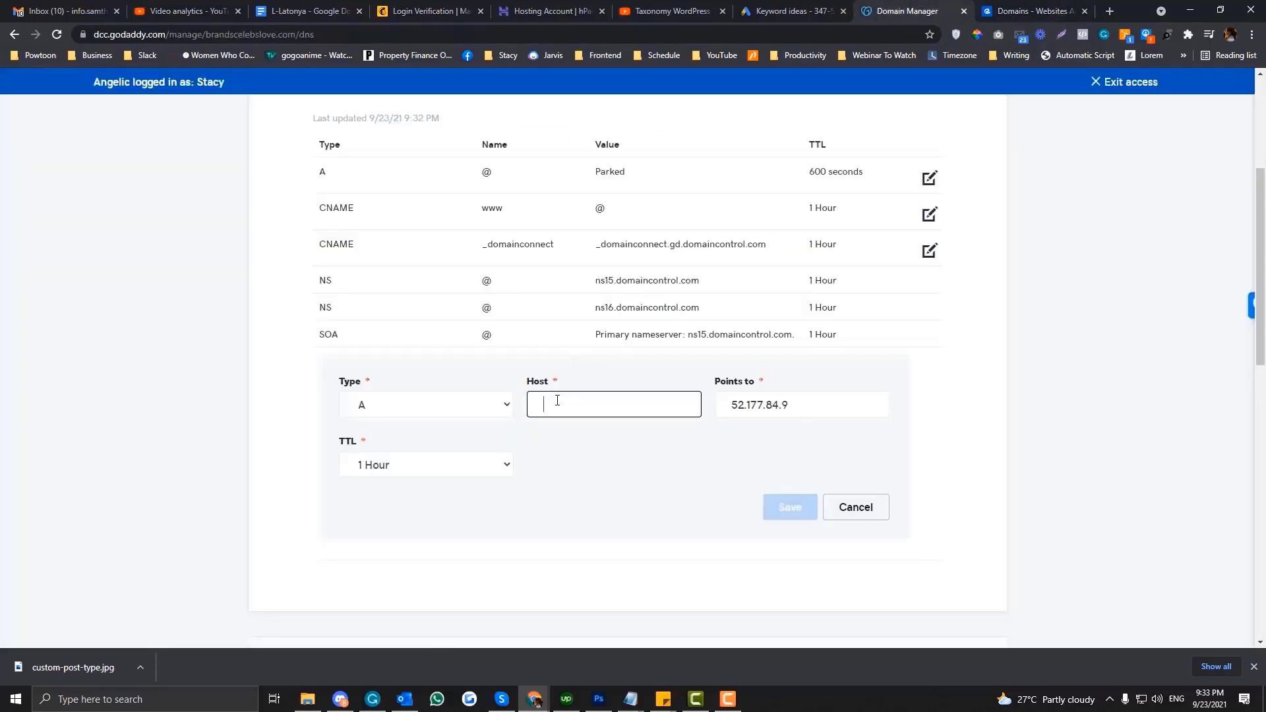
pyautogui.write('*')
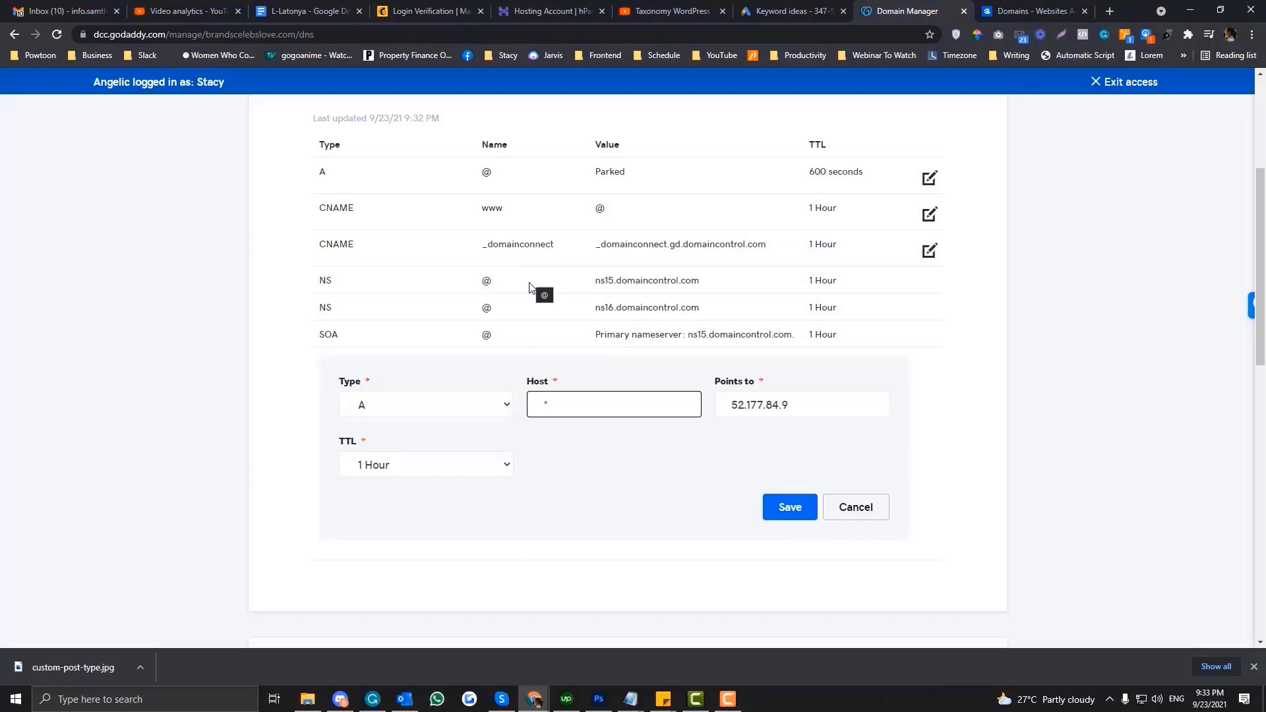
pyautogui.click(781, 508)
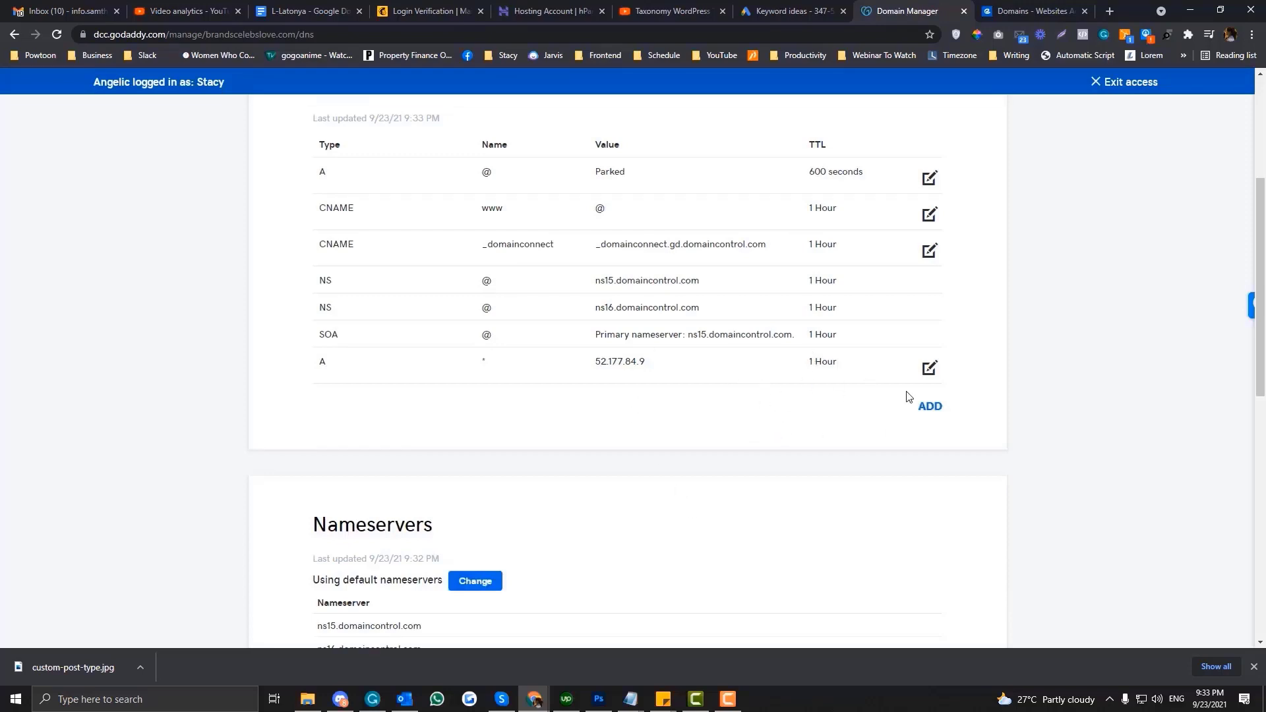
pyautogui.click(1060, 11)
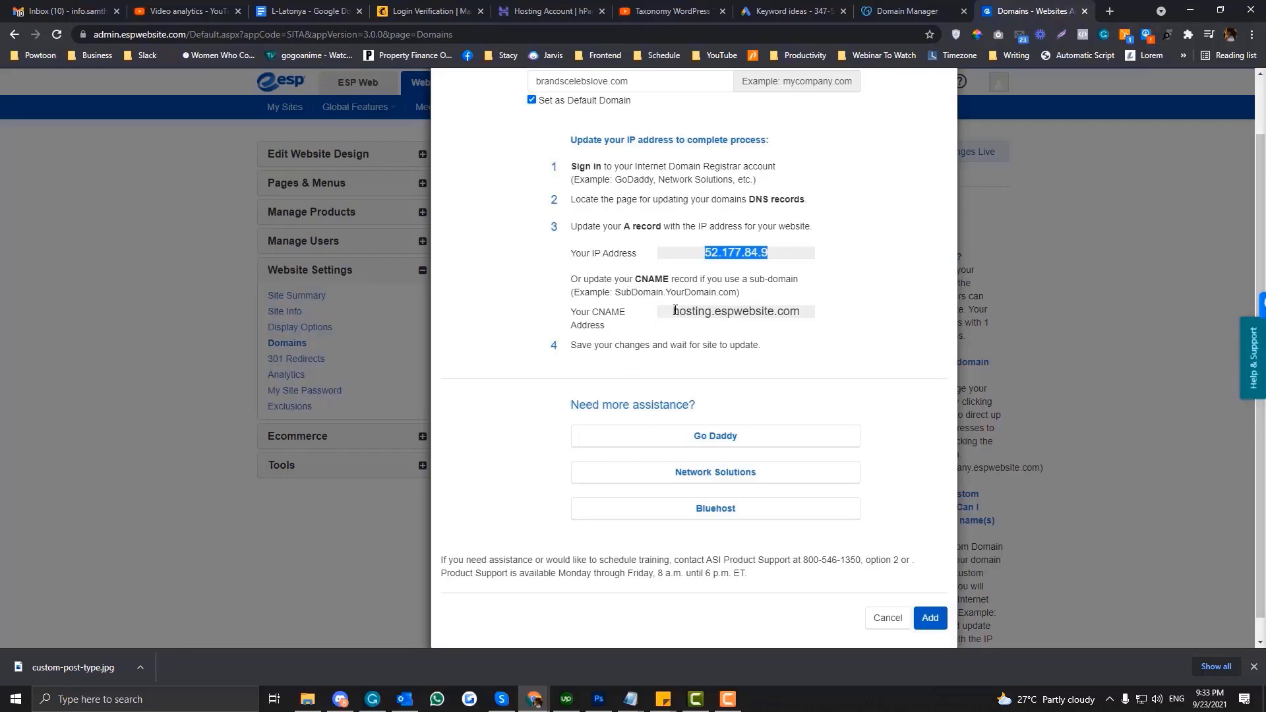
pyautogui.moveTo(674, 311); pyautogui.dragTo(822, 311)
pyautogui.rightClick(822, 311)
pyautogui.click(798, 321)
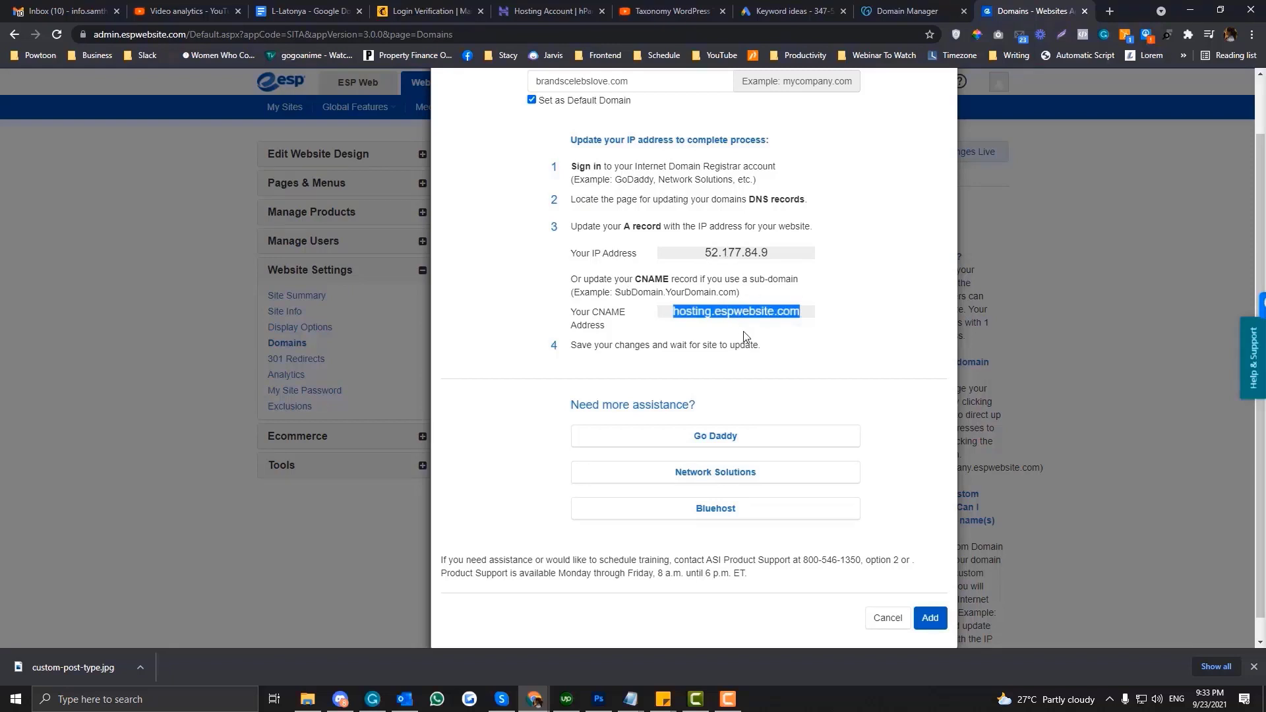
pyautogui.click(903, 9)
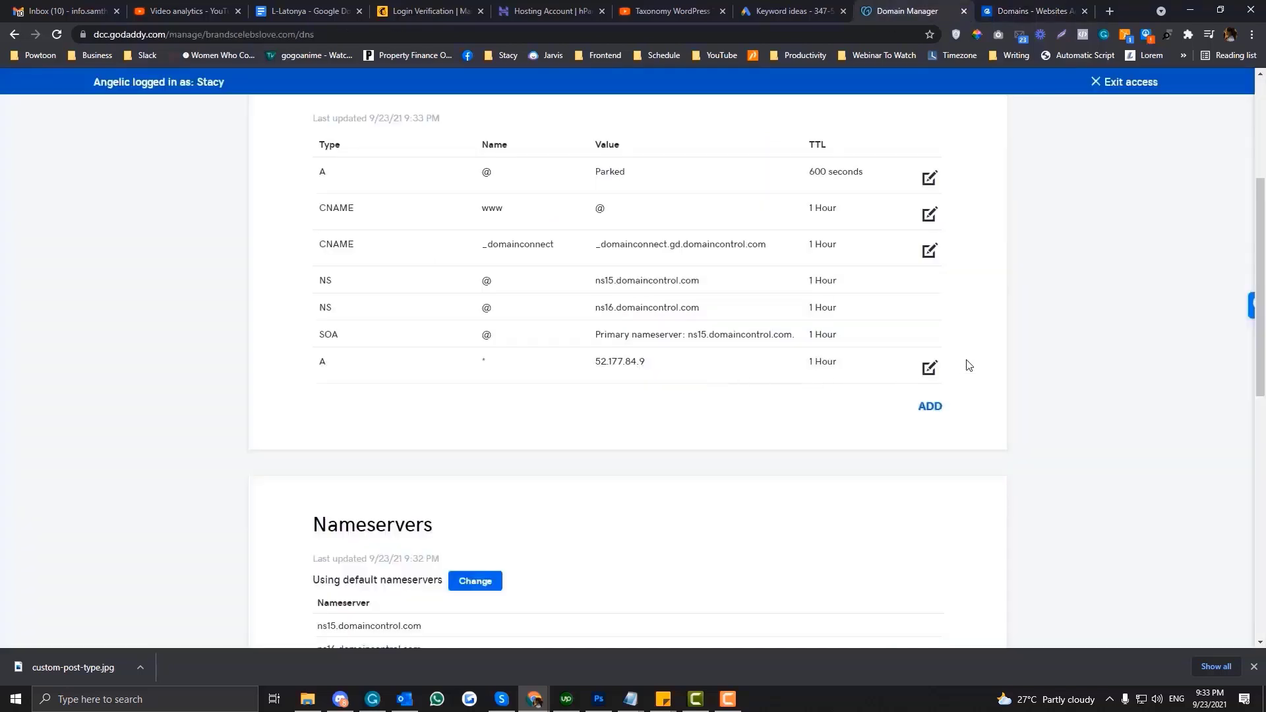
pyautogui.click(932, 373)
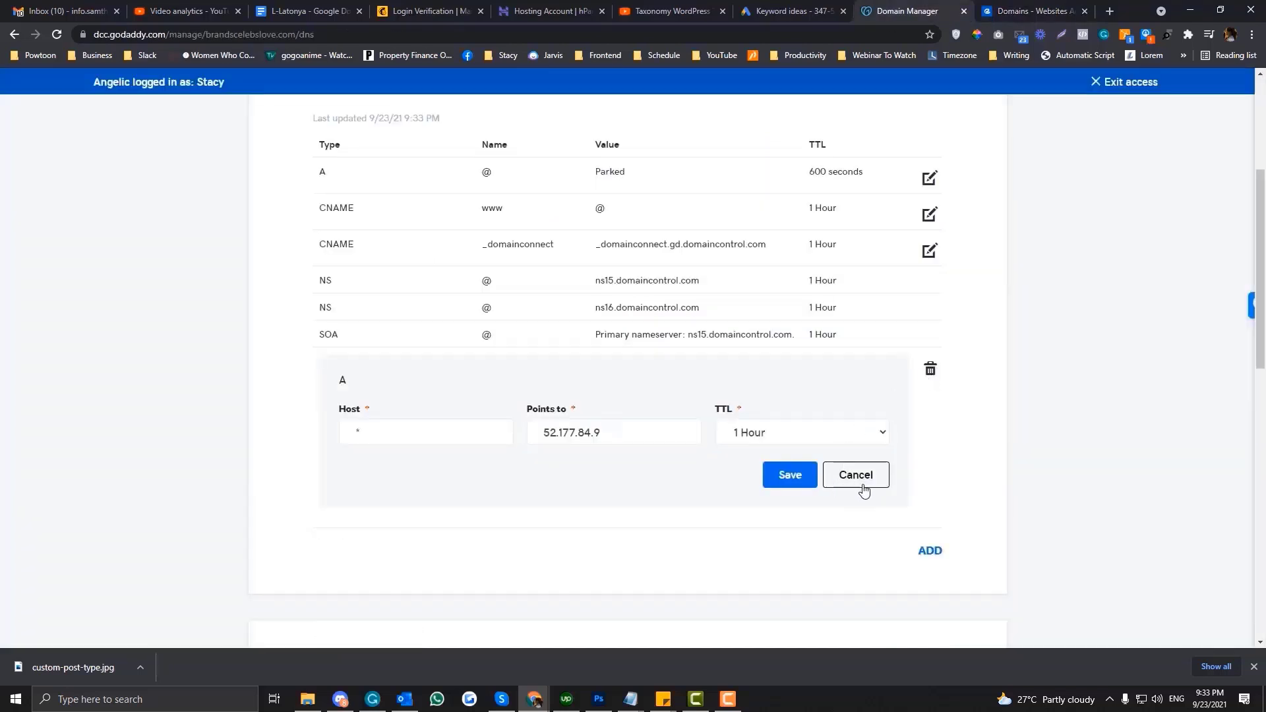
# - Delete the wildcard A record pointing to 52.177.84.9
pyautogui.click(929, 369)
pyautogui.press('Return')
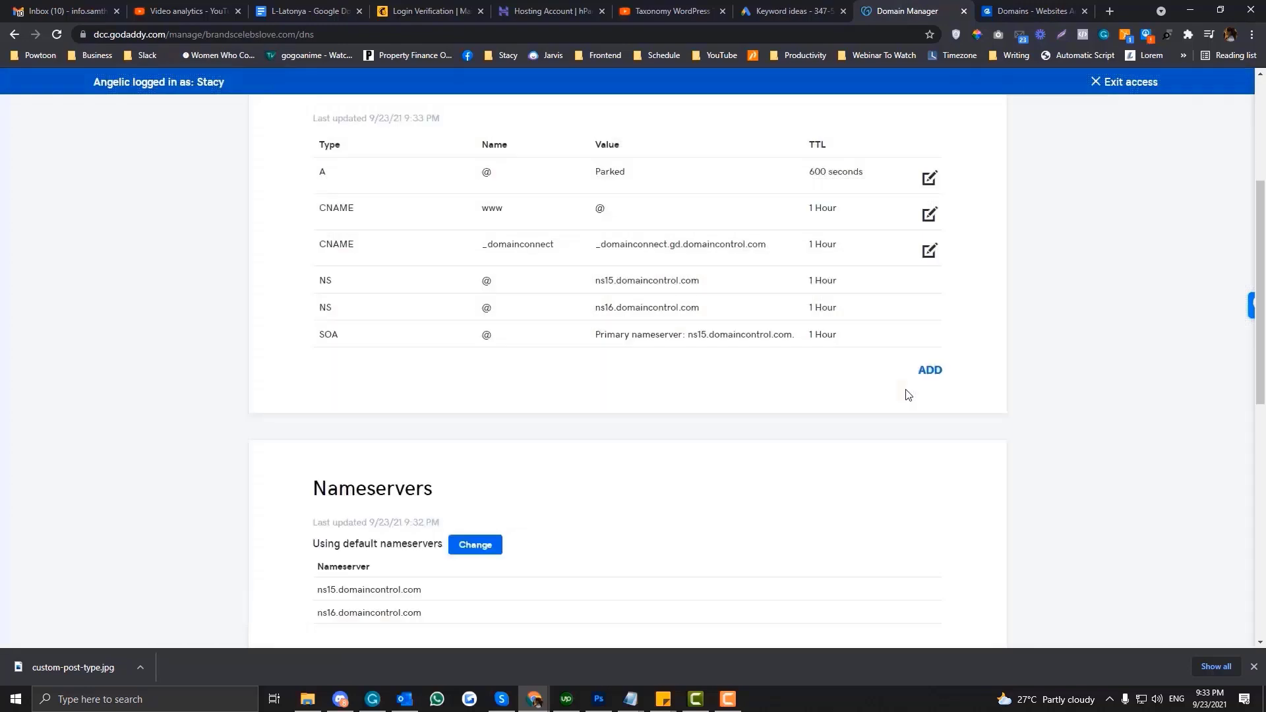
pyautogui.click(930, 370)
pyautogui.click(418, 413)
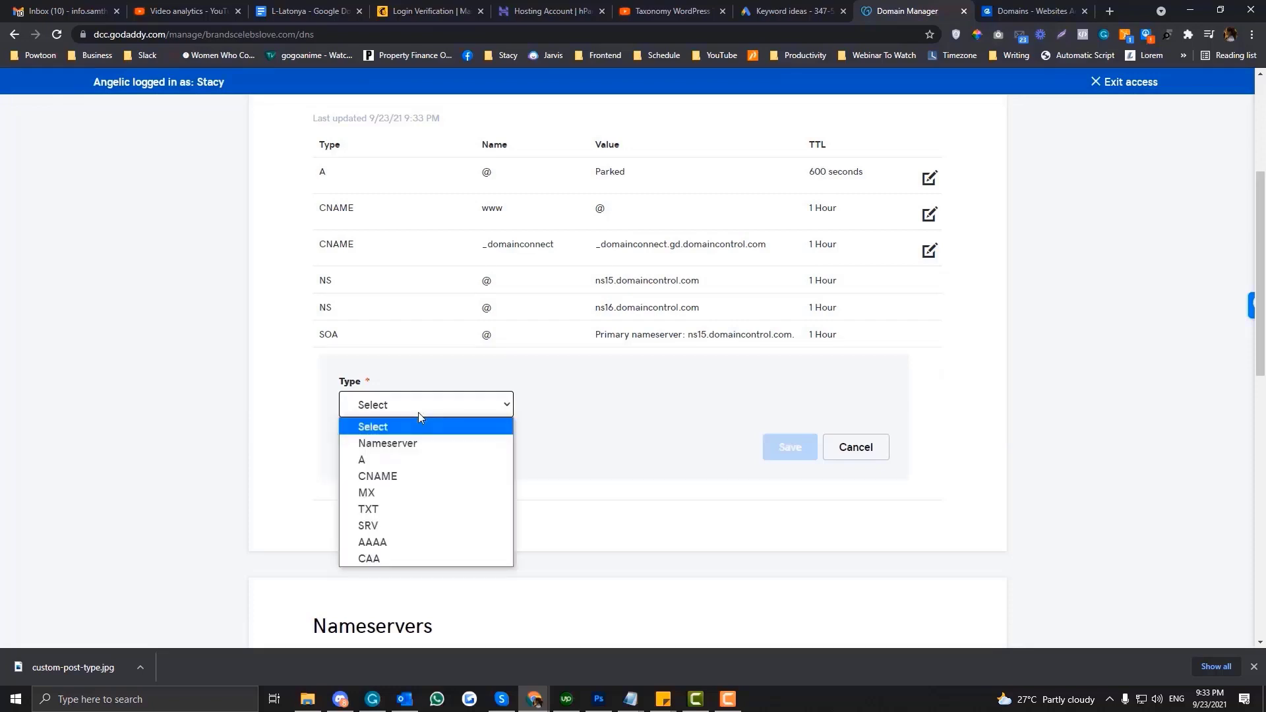
# - Delete the _domainconnect CNAME record
pyautogui.click(927, 254)
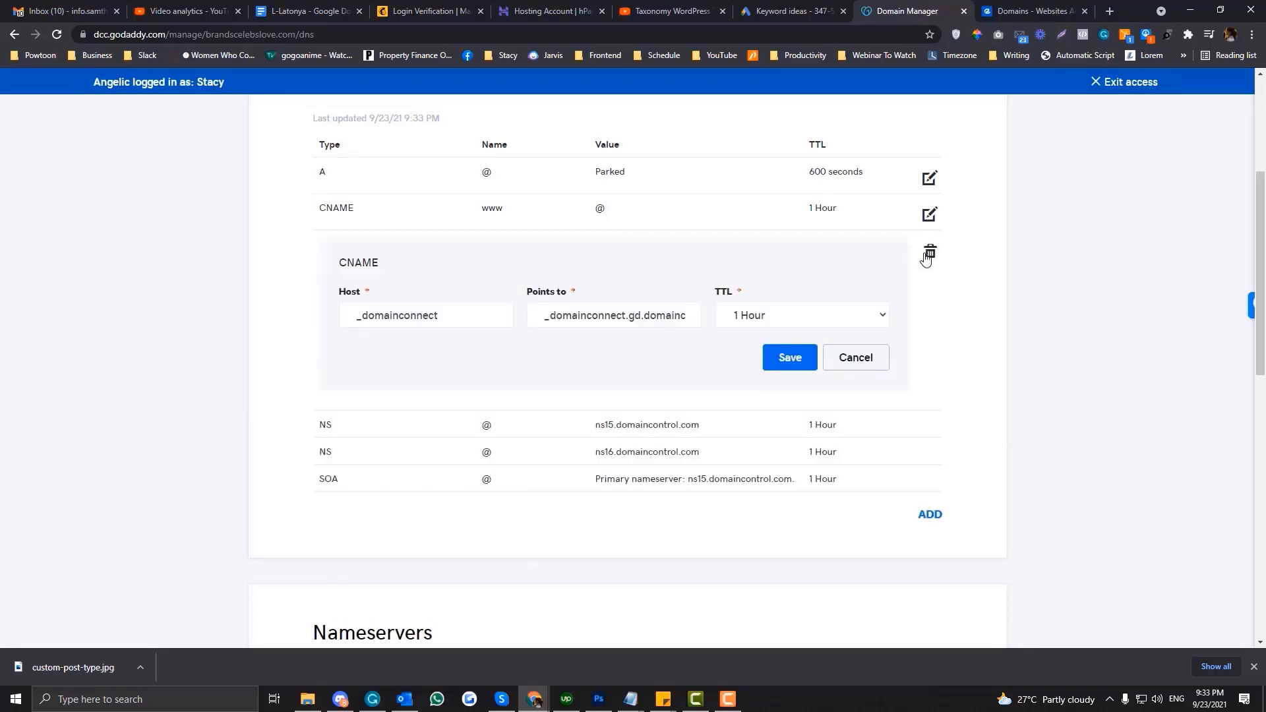
pyautogui.click(931, 253)
pyautogui.click(689, 379)
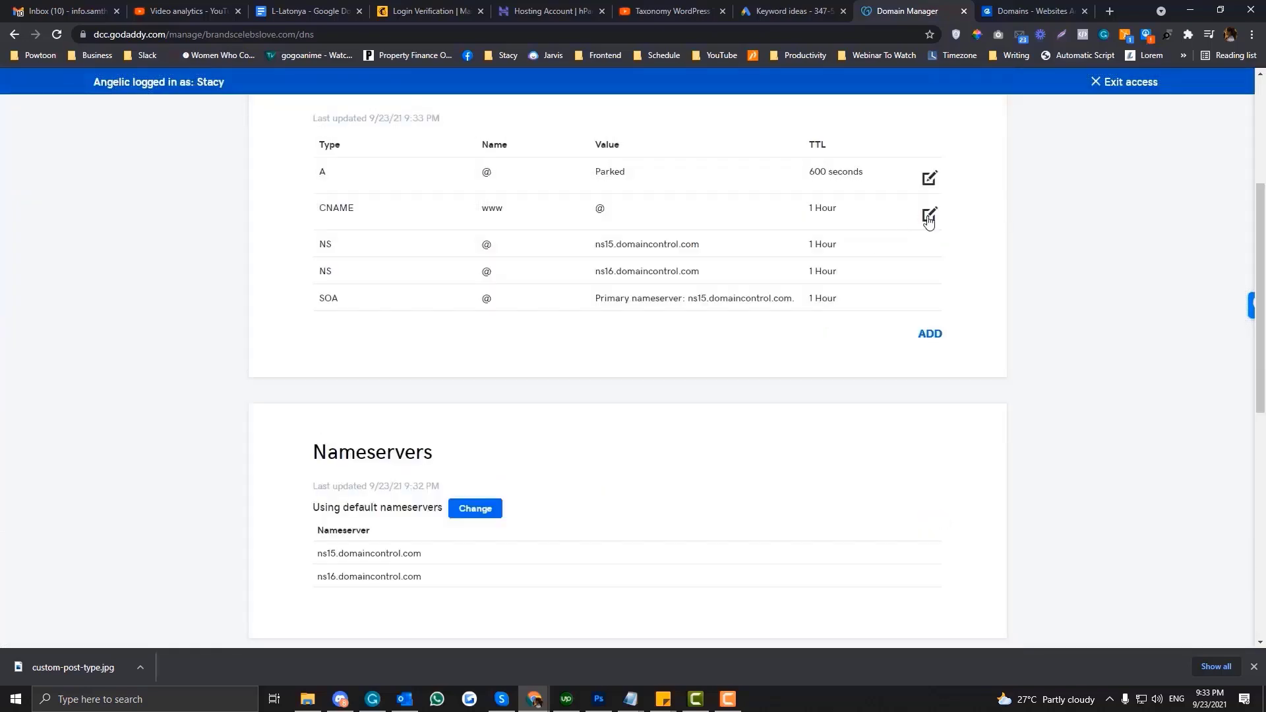
pyautogui.click(927, 334)
# - Fill a CNAME record with host www pointing to hosting.espwebsite.com, TTL 1 Hour
pyautogui.click(453, 376)
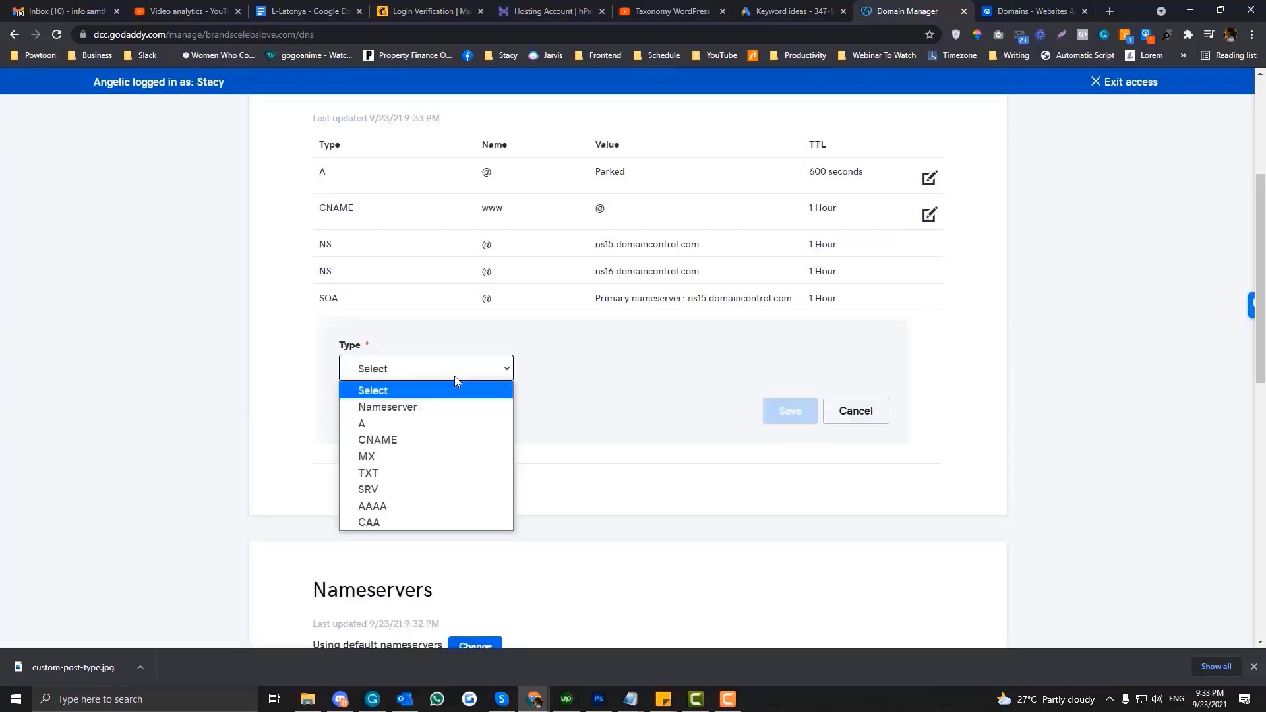
pyautogui.click(428, 436)
pyautogui.click(566, 366)
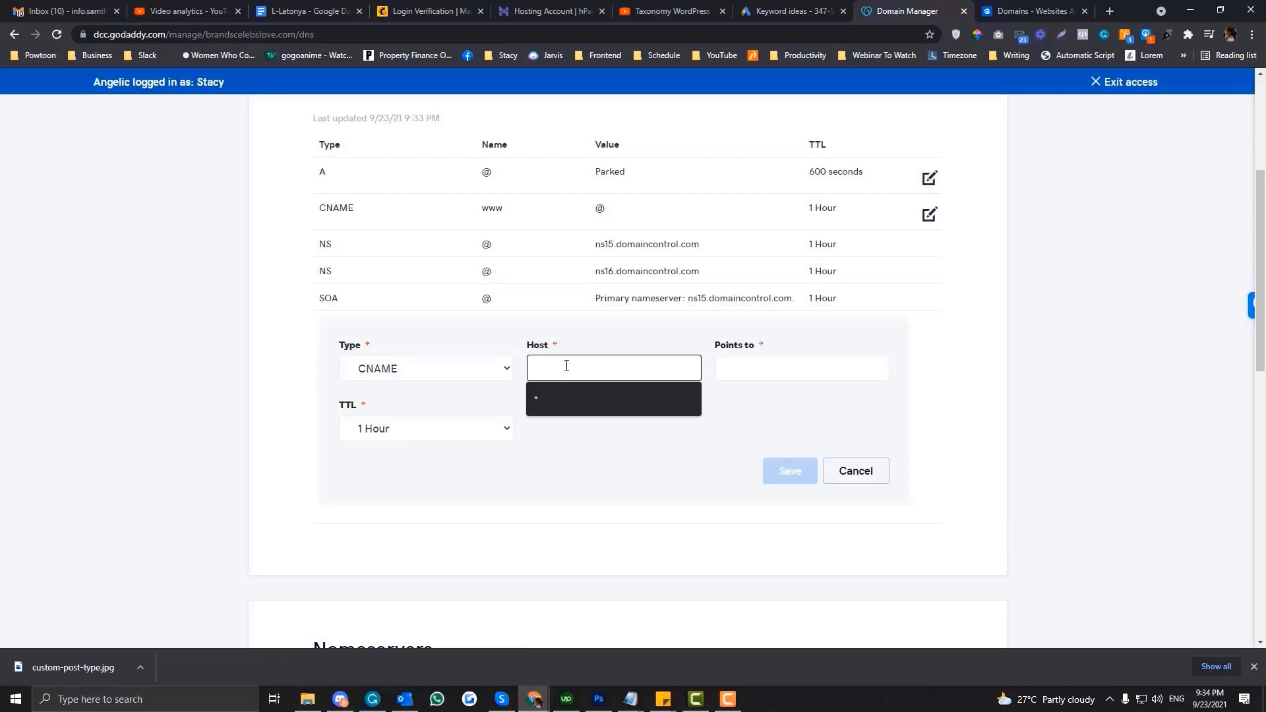
pyautogui.write('www')
pyautogui.click(735, 359)
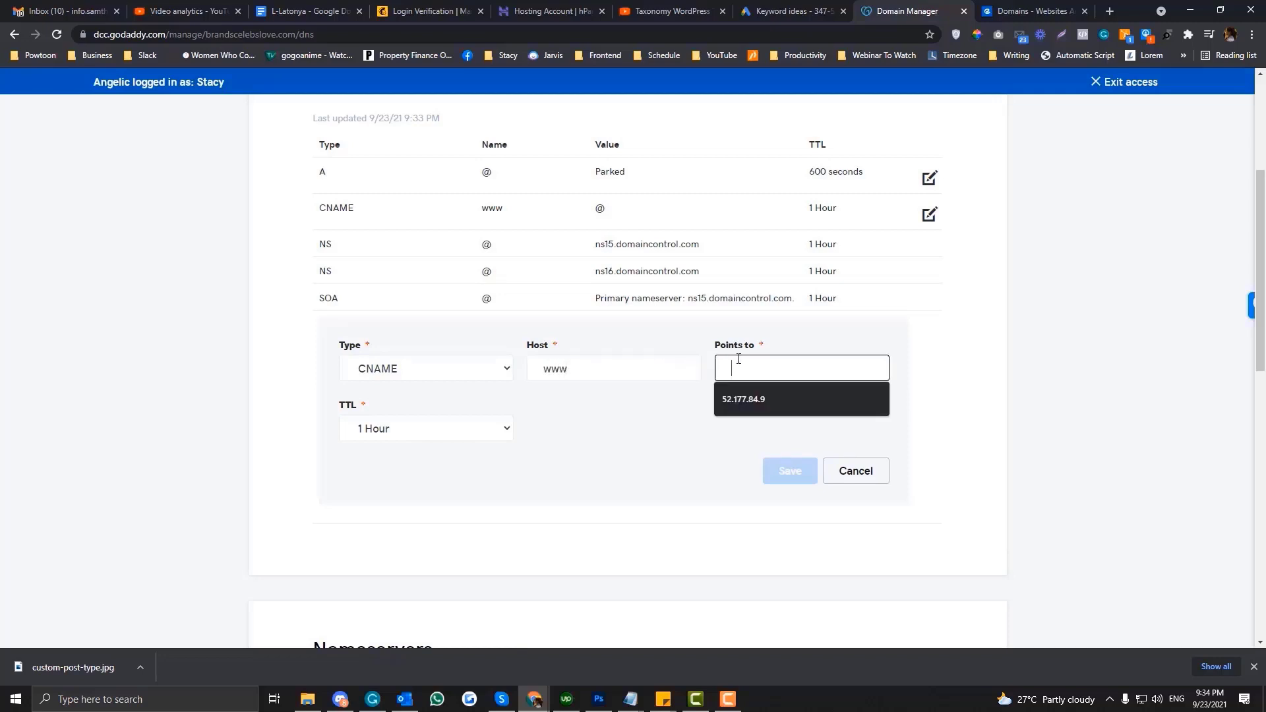
pyautogui.hotkey('ctrl', 'v')
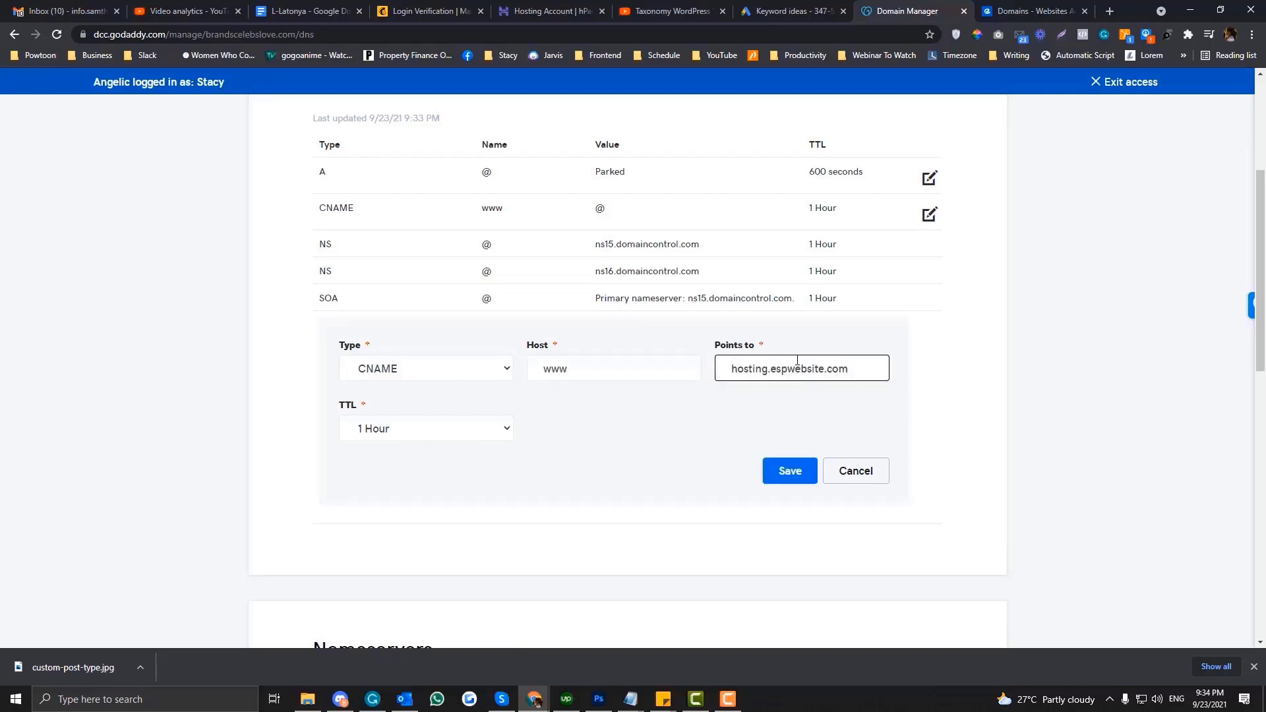
pyautogui.click(1022, 10)
pyautogui.click(957, 7)
pyautogui.click(449, 425)
pyautogui.click(658, 436)
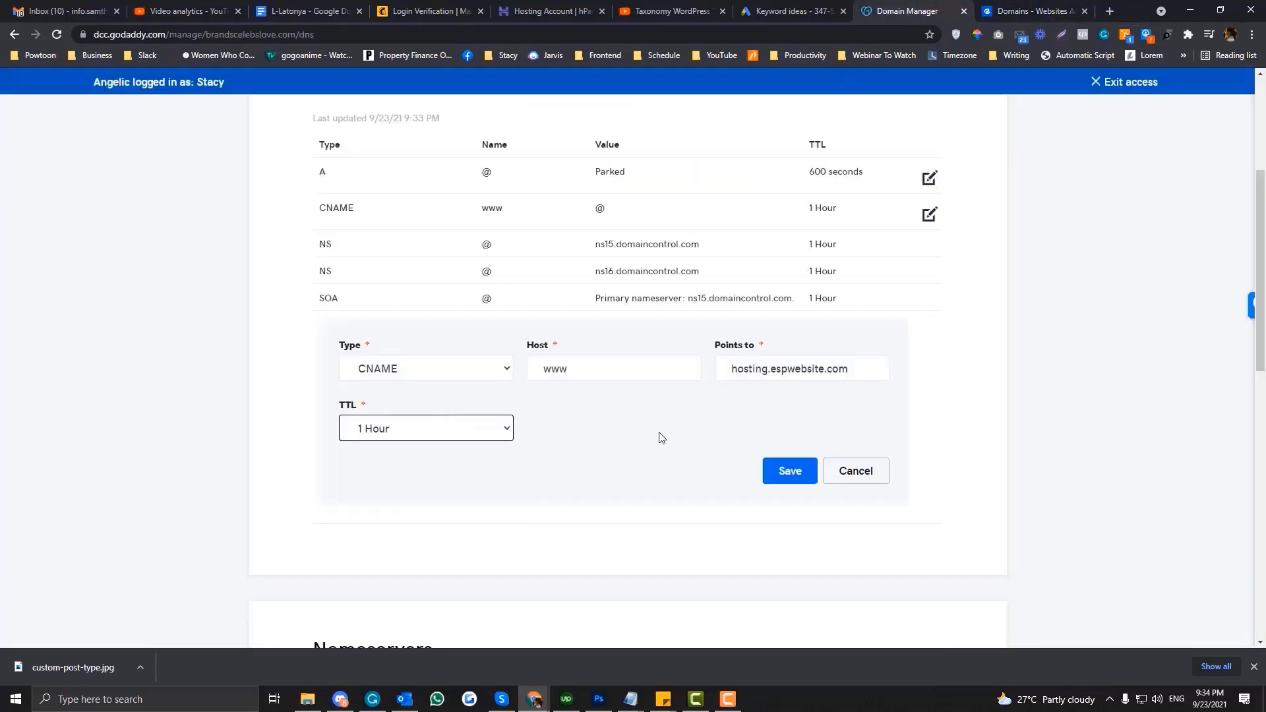
pyautogui.click(786, 475)
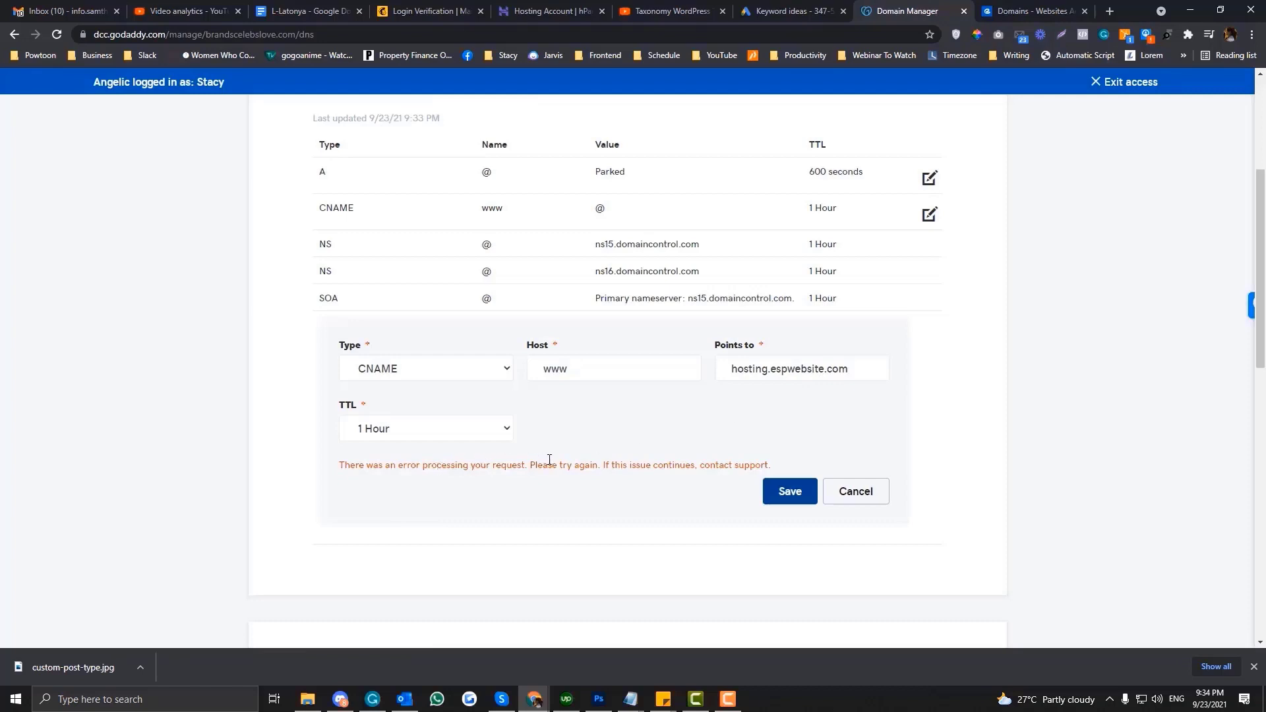
# - Change the CNAME host from www to * and save it
pyautogui.moveTo(585, 366); pyautogui.dragTo(526, 371)
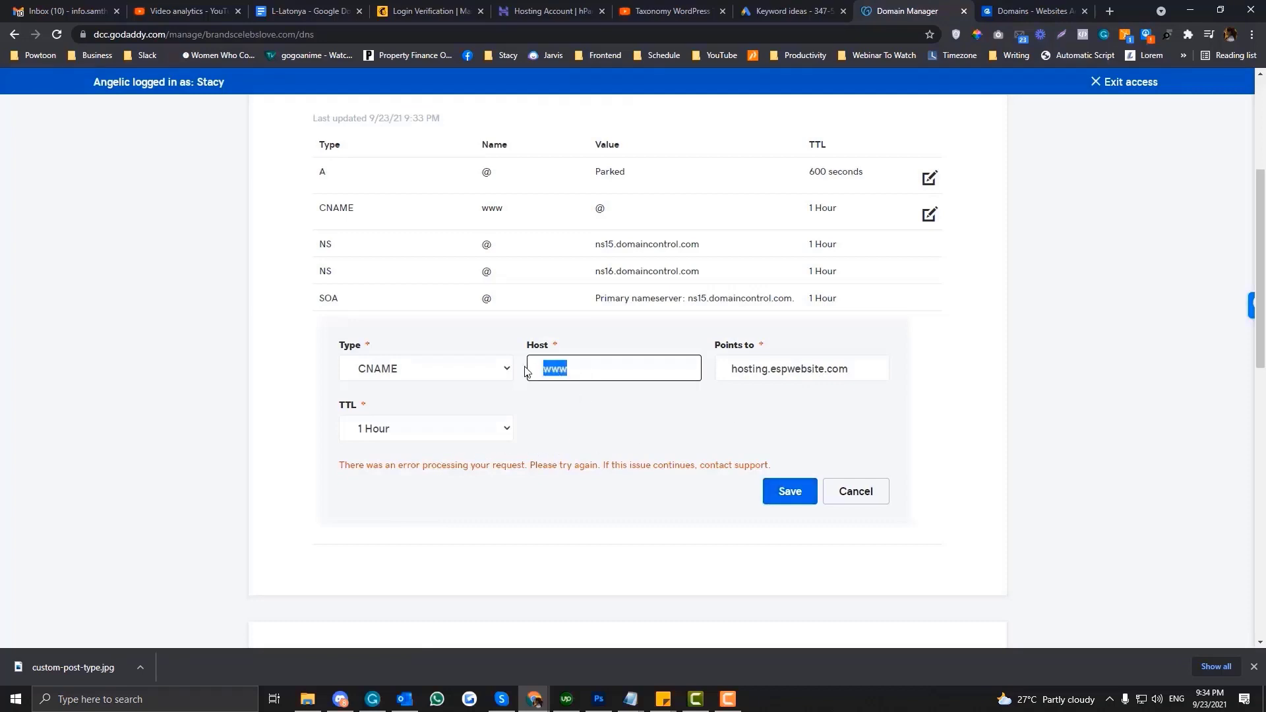
pyautogui.write('*')
pyautogui.click(788, 491)
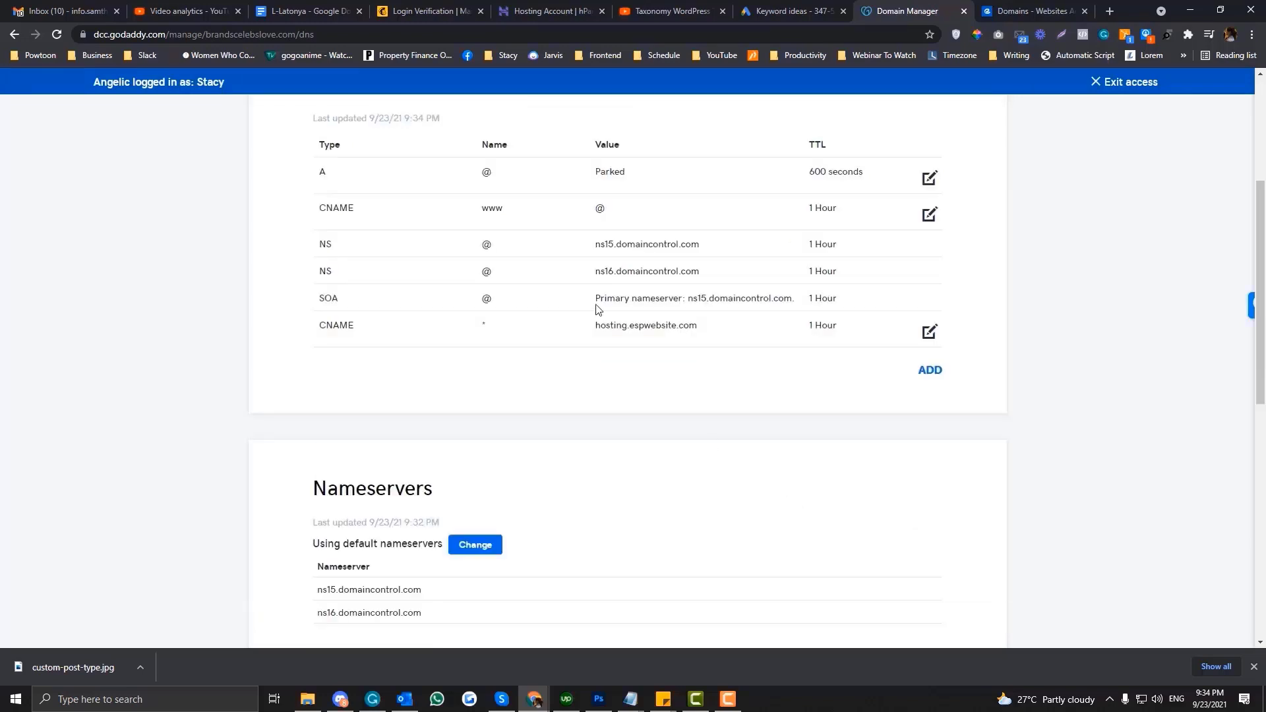
# - Close ESP's domain instructions, scroll through its Domains page, and return to GoDaddy DNS
pyautogui.click(1026, 3)
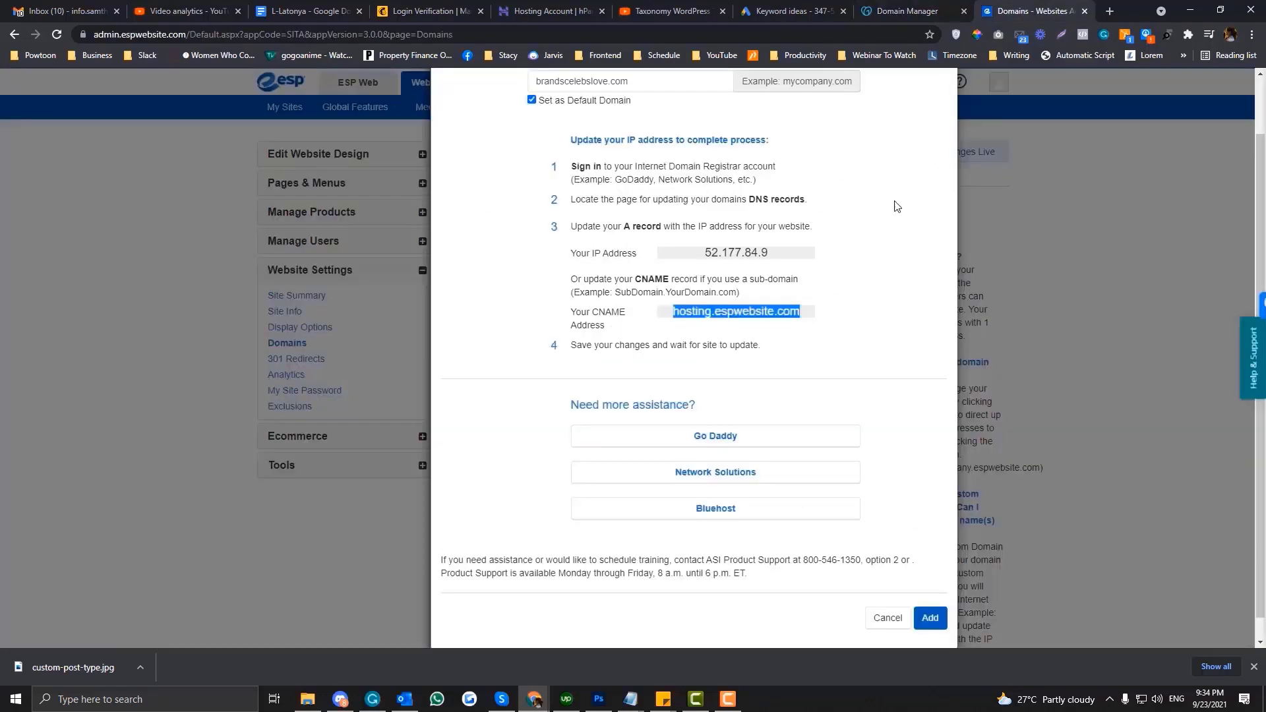
pyautogui.click(926, 605)
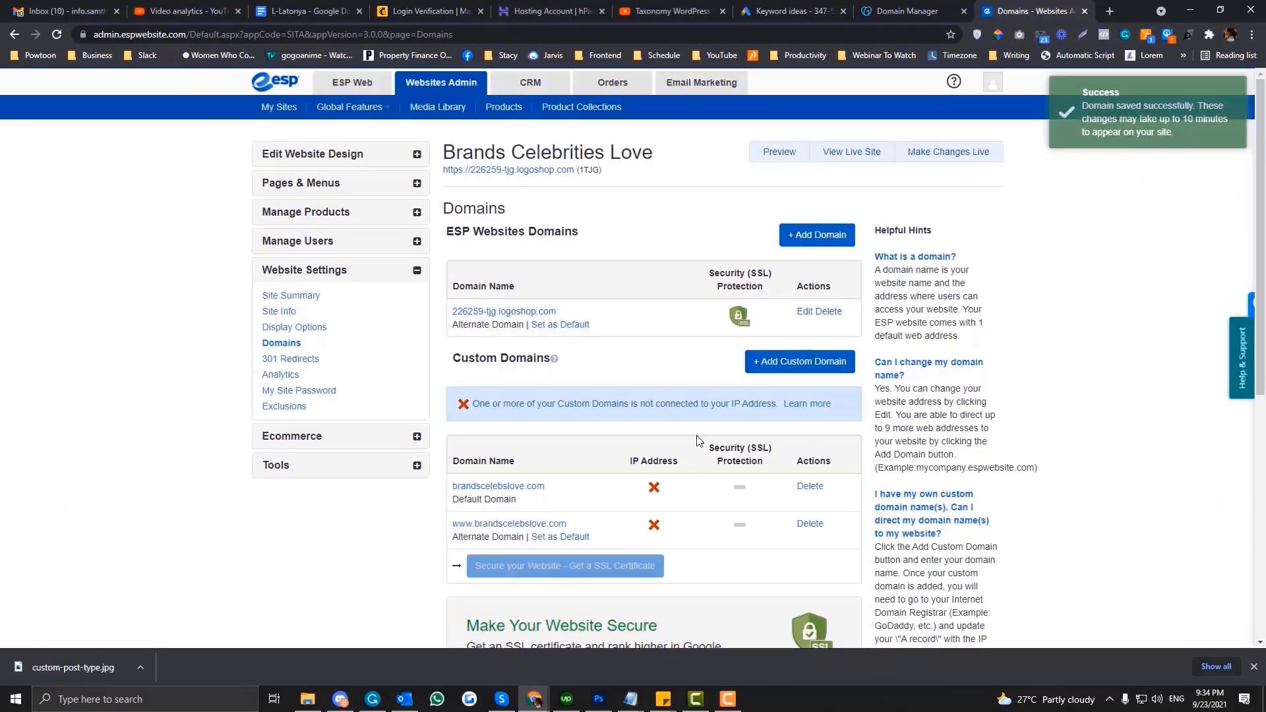
pyautogui.scroll(-2, 696, 435)
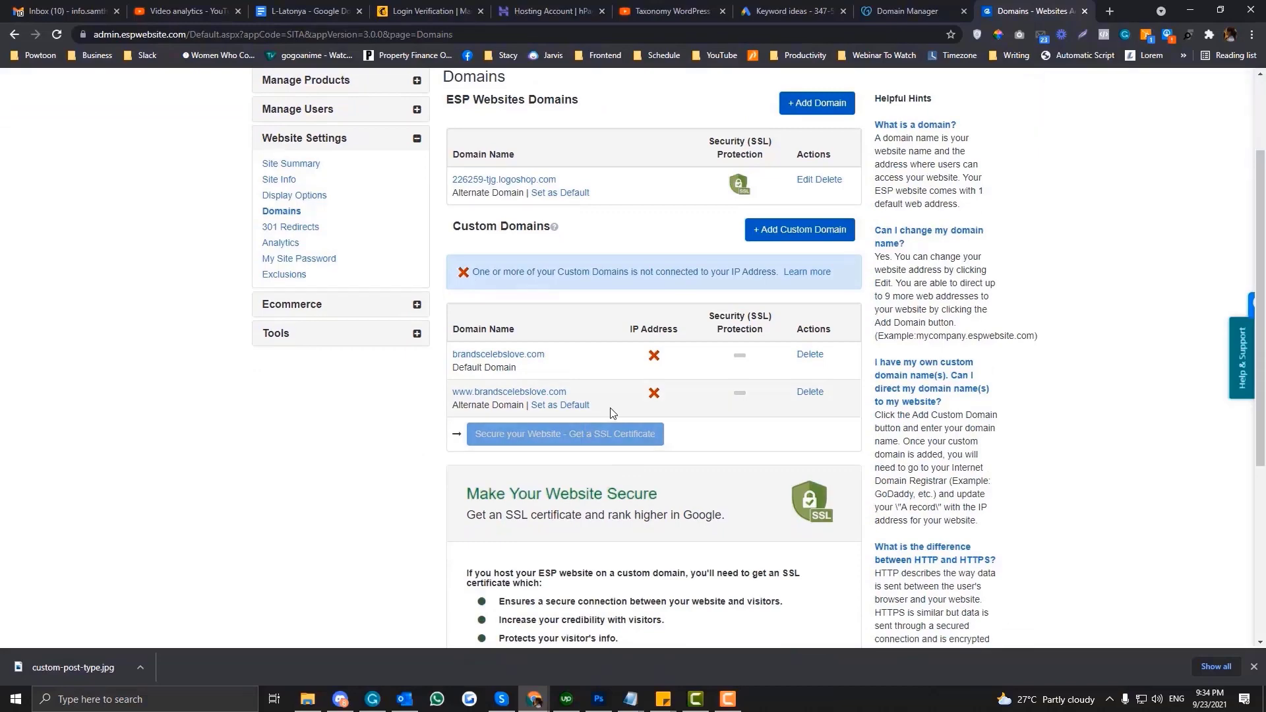
pyautogui.scroll(-1, 611, 413)
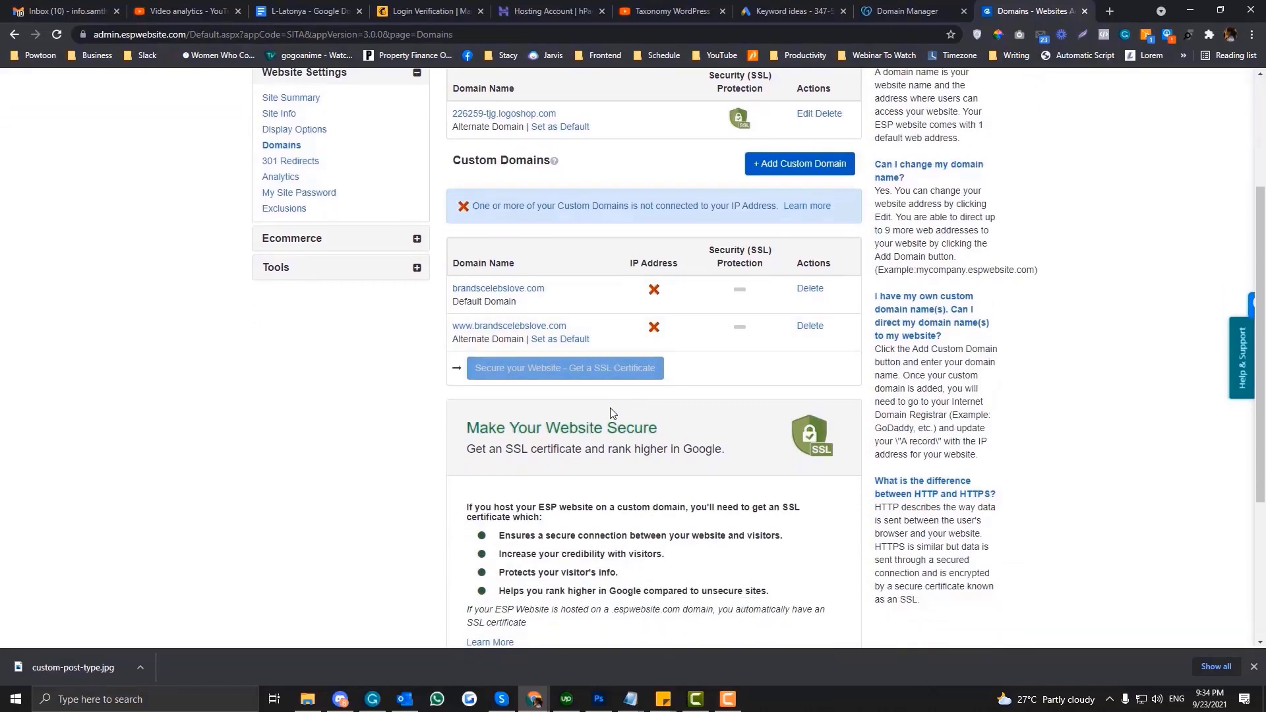
pyautogui.scroll(-4, 548, 452)
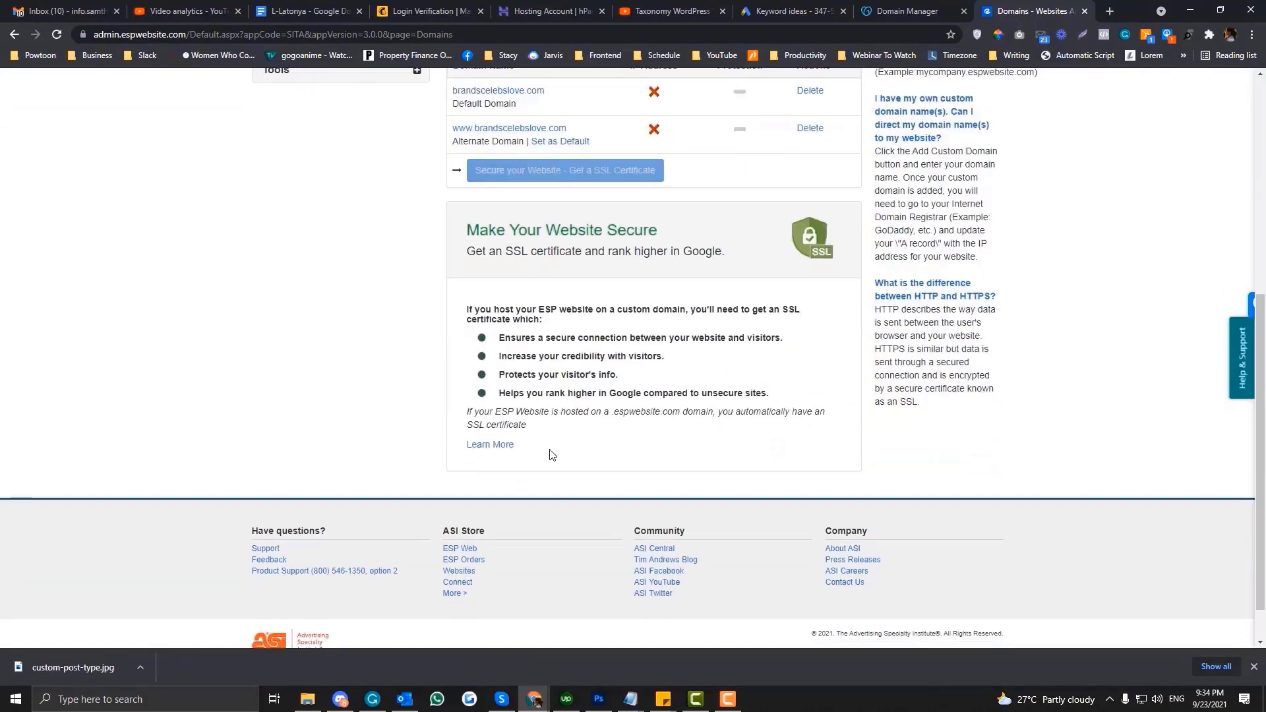
pyautogui.scroll(4, 550, 454)
pyautogui.scroll(3, 679, 319)
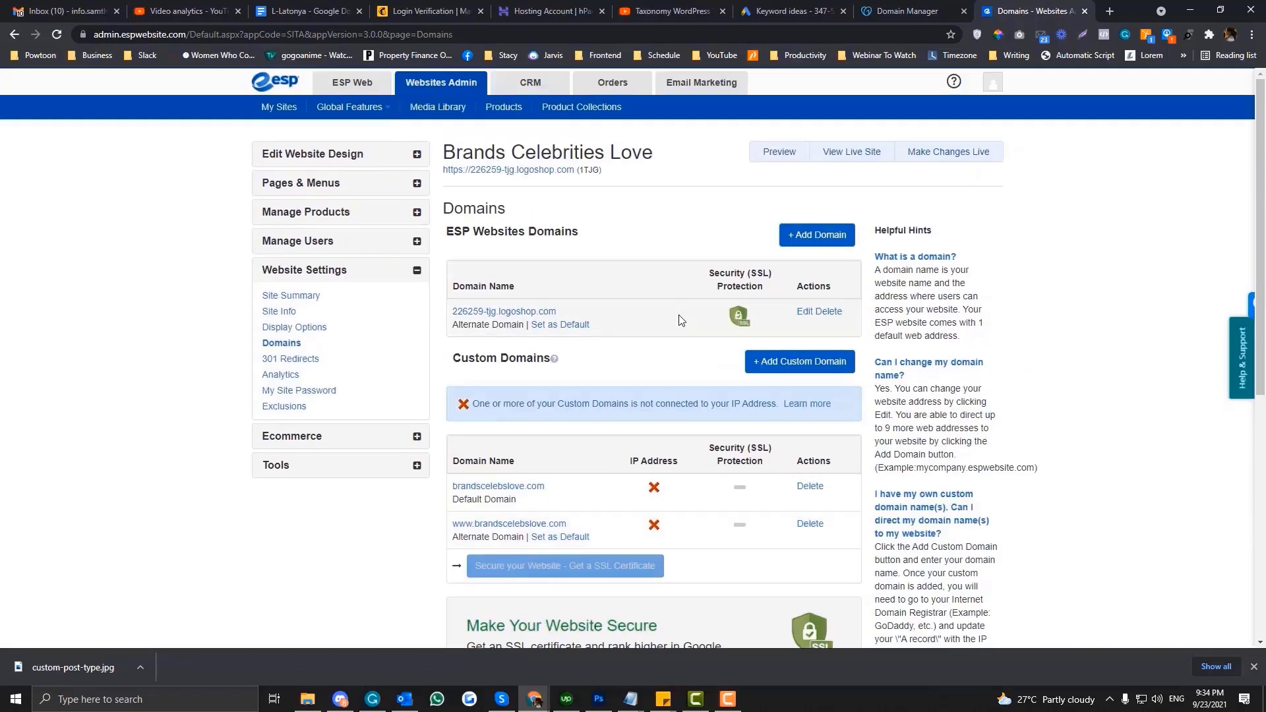
pyautogui.scroll(-1, 681, 320)
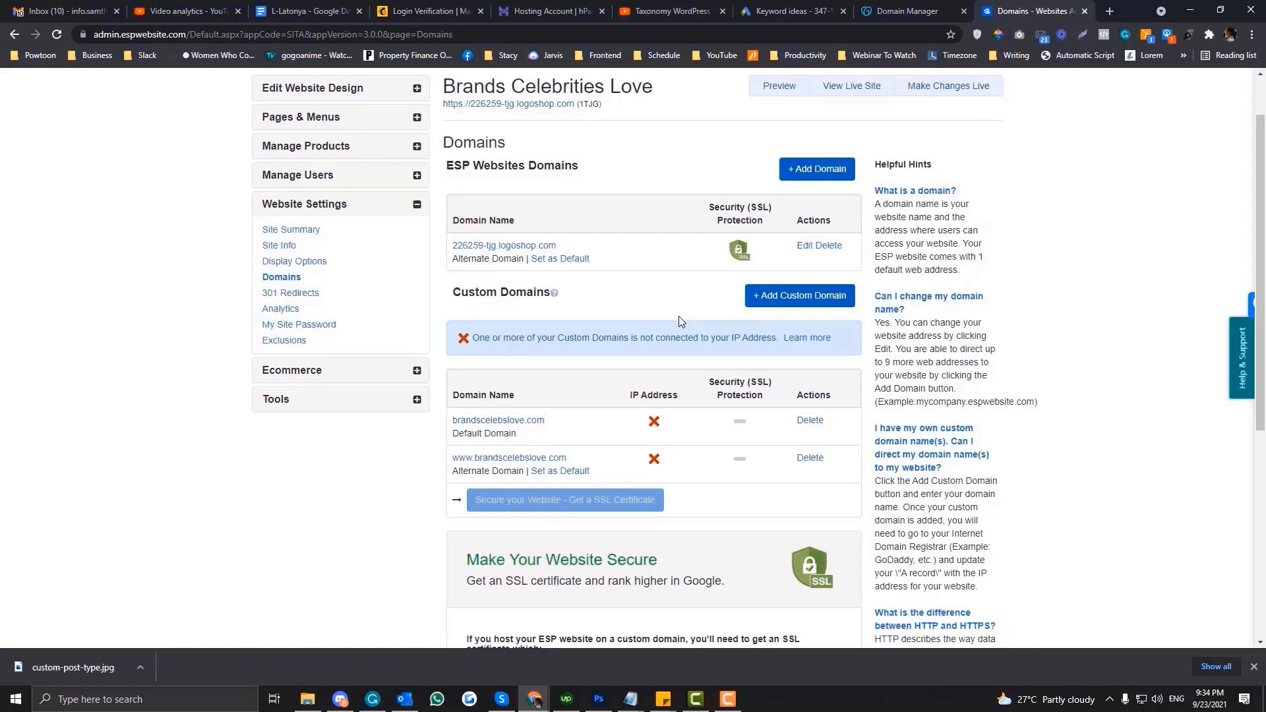
pyautogui.click(931, 7)
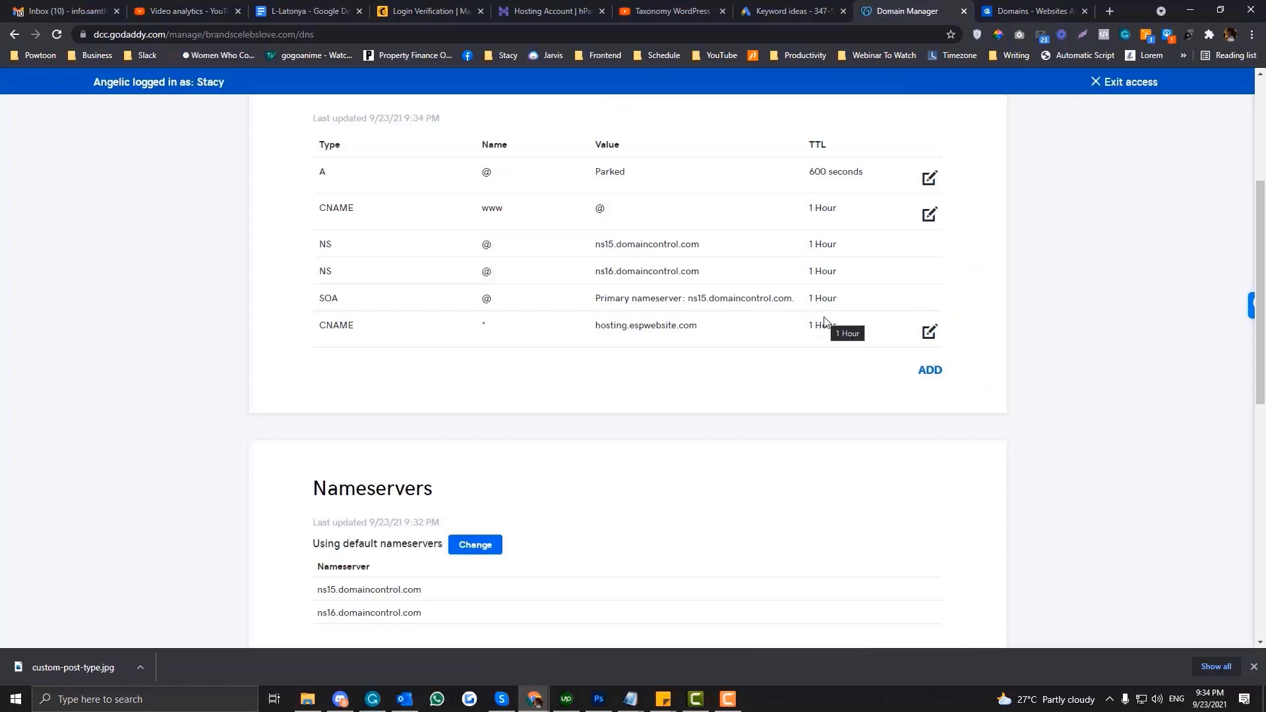
# - Review the DNS records and select the ns15/ns16.domaincontrol.com nameserver text
pyautogui.scroll(1, 824, 321)
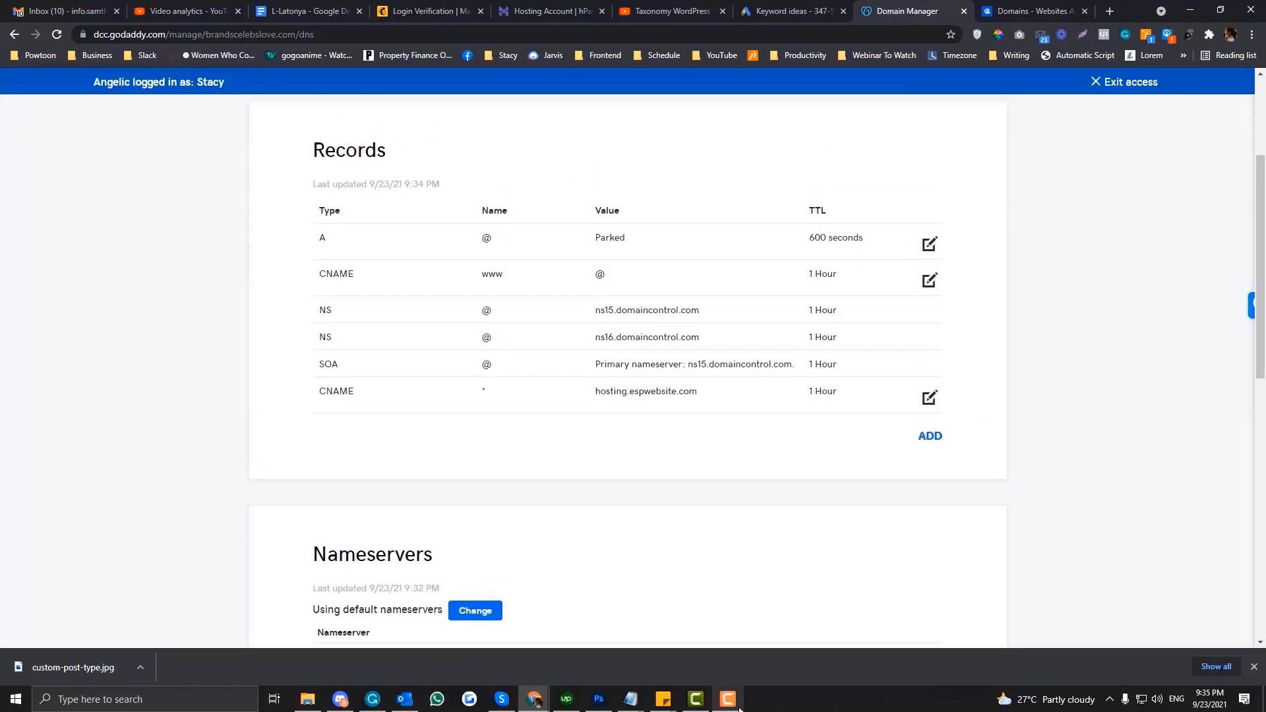
pyautogui.scroll(-2, 686, 394)
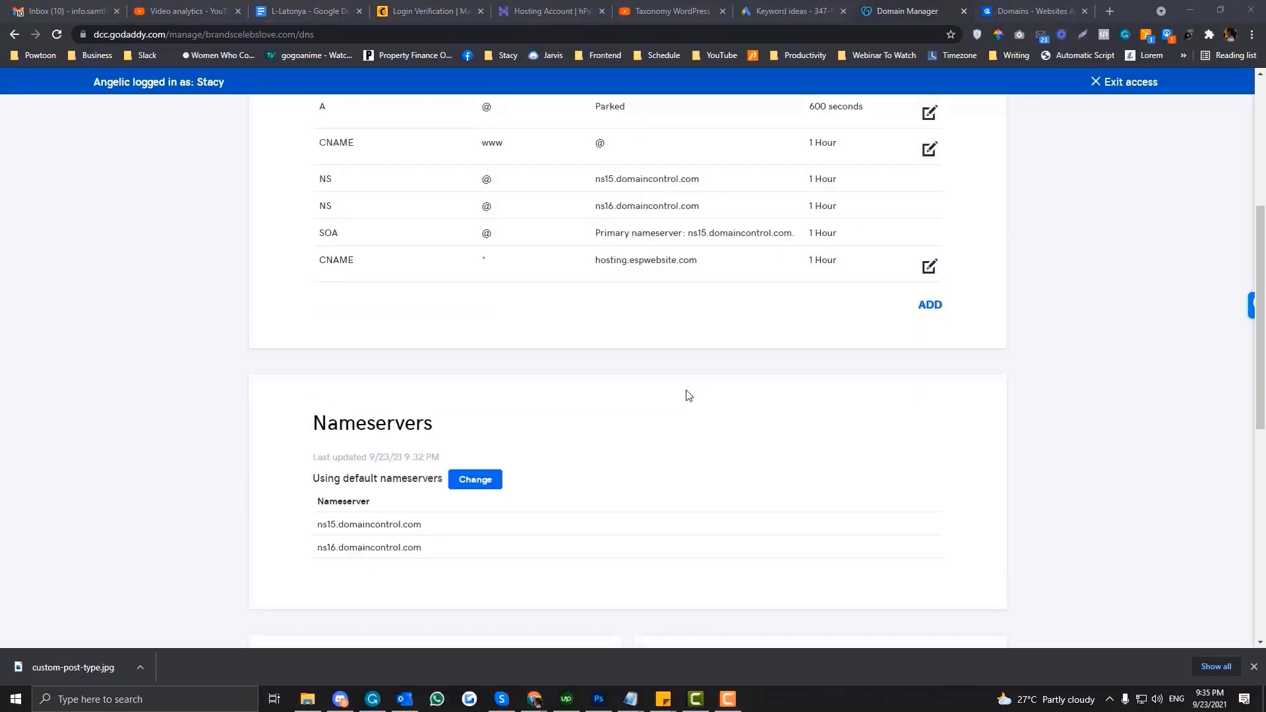
pyautogui.scroll(2, 686, 394)
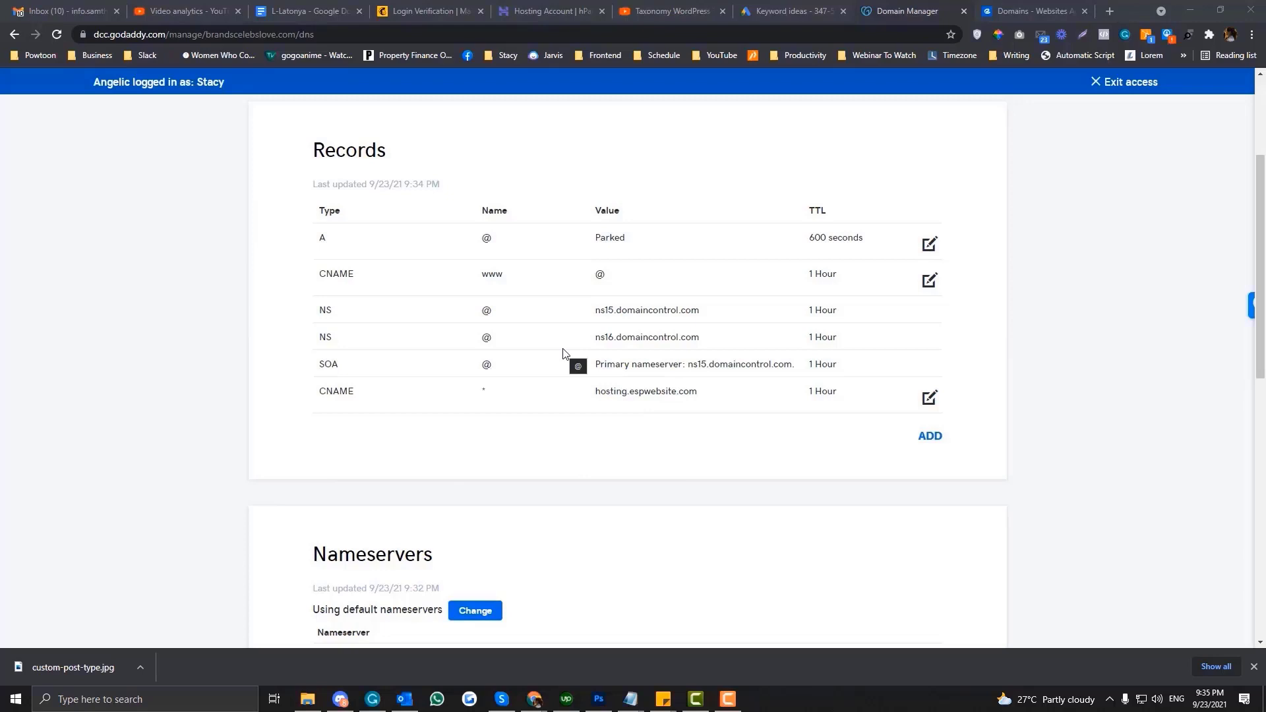
pyautogui.scroll(-3, 413, 486)
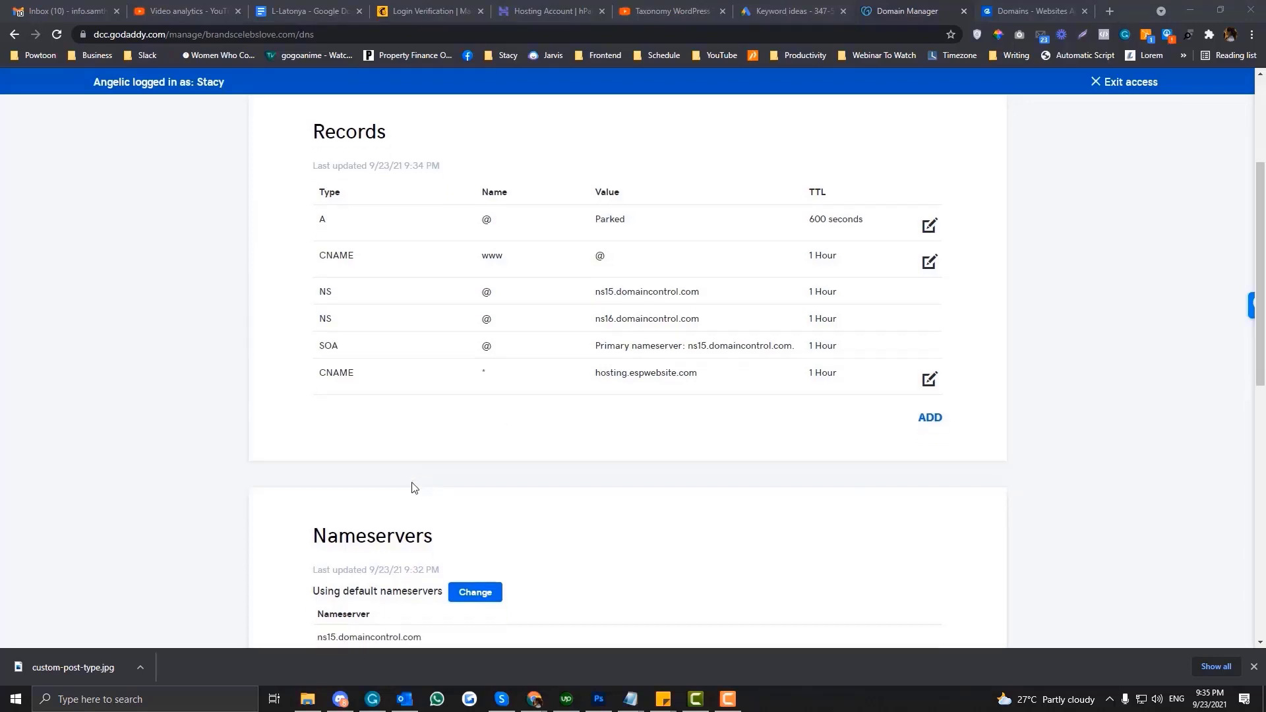
pyautogui.moveTo(434, 461); pyautogui.dragTo(310, 436)
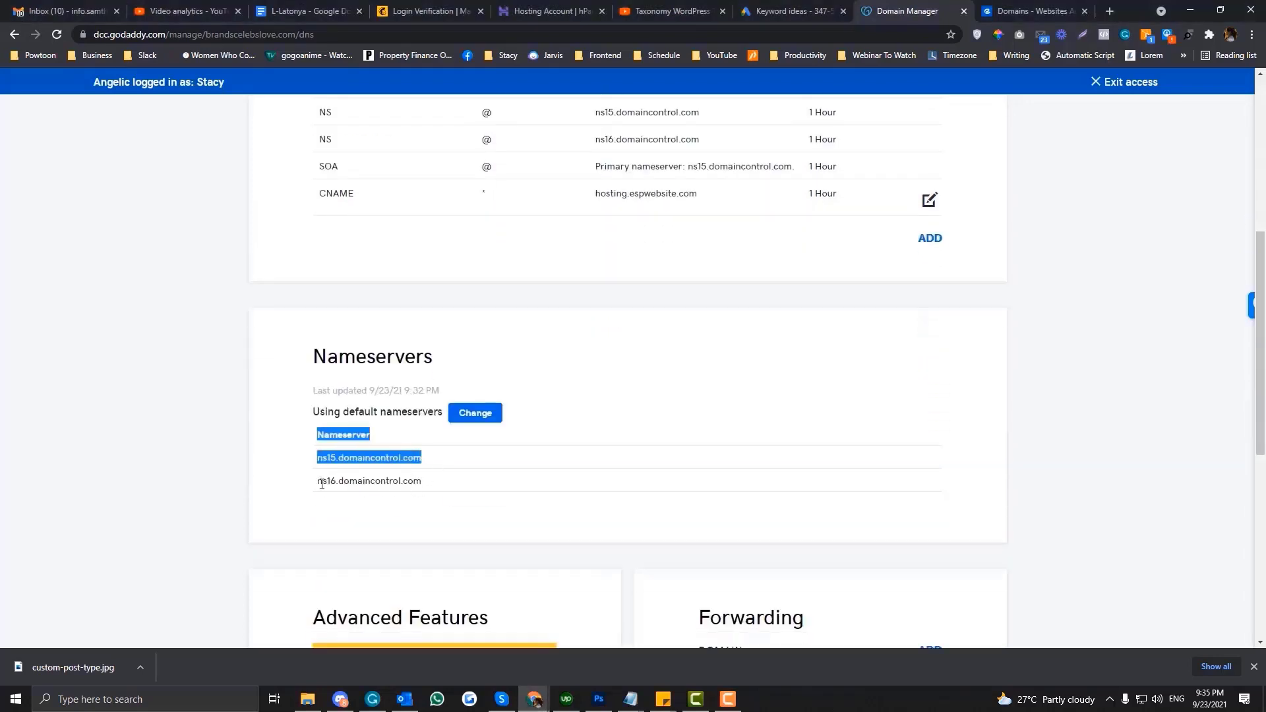
pyautogui.moveTo(319, 480); pyautogui.dragTo(430, 484)
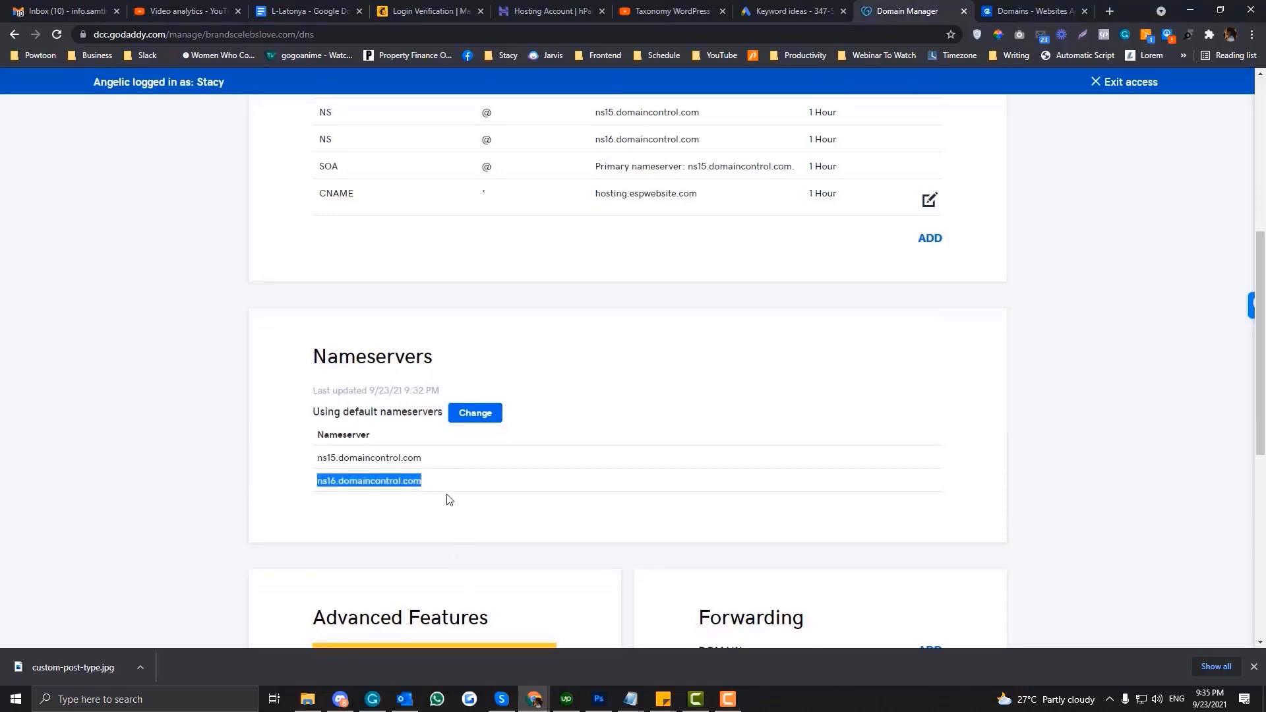
# - Switch to the incognito Chrome window with the SiteGround account
pyautogui.scroll(2, 447, 497)
pyautogui.scroll(1, 447, 498)
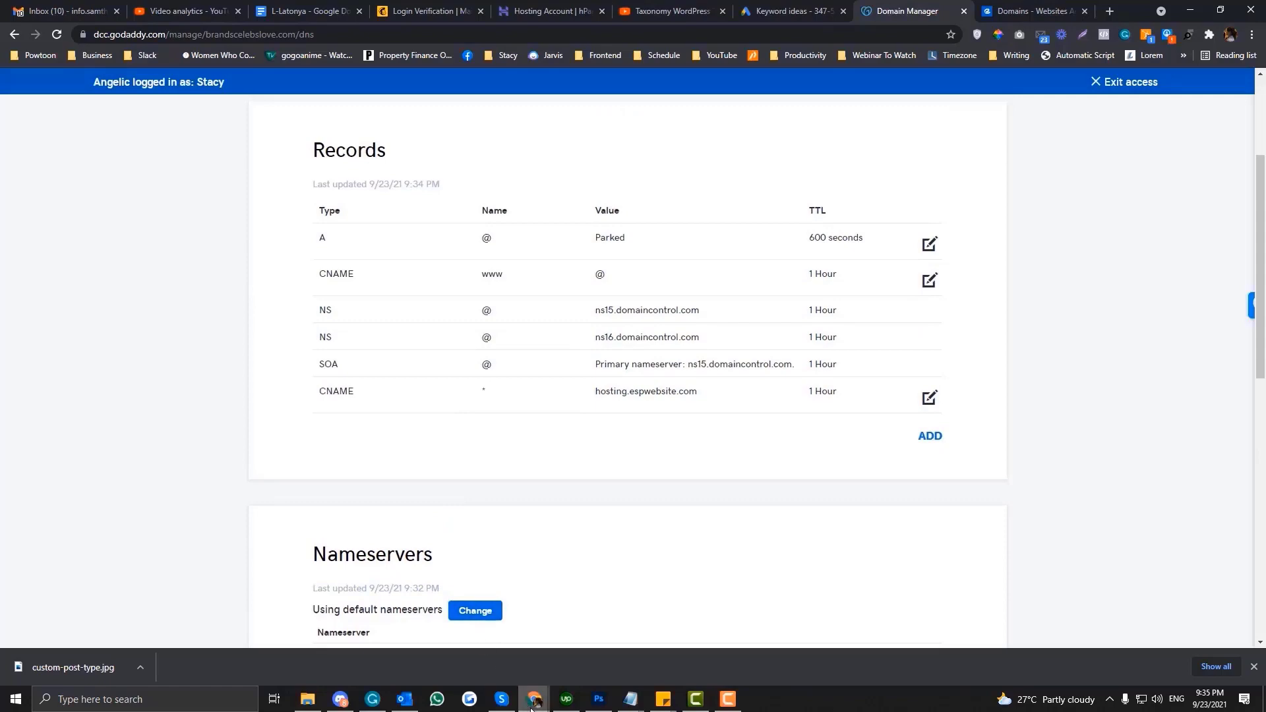
pyautogui.moveTo(534, 699)
pyautogui.click(567, 647)
# - Open Site Tools for brandscelebslove.com from the SiteGround Websites list
pyautogui.click(125, 10)
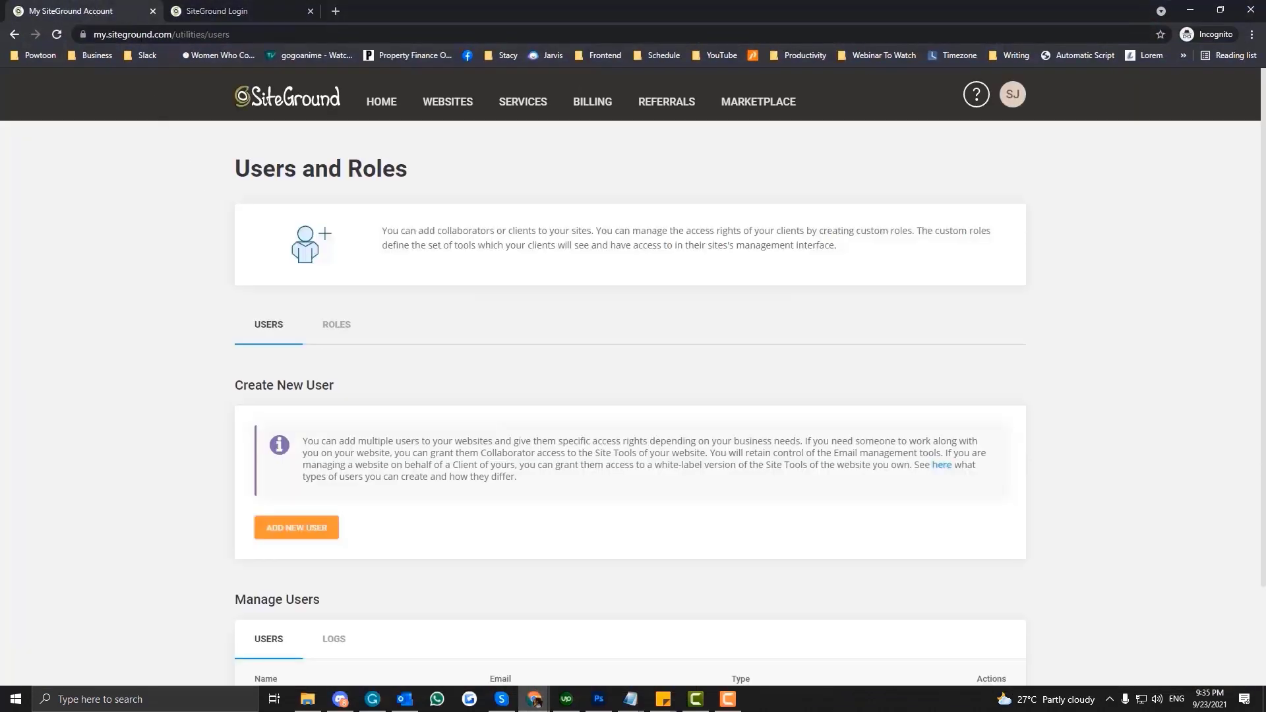
pyautogui.click(472, 112)
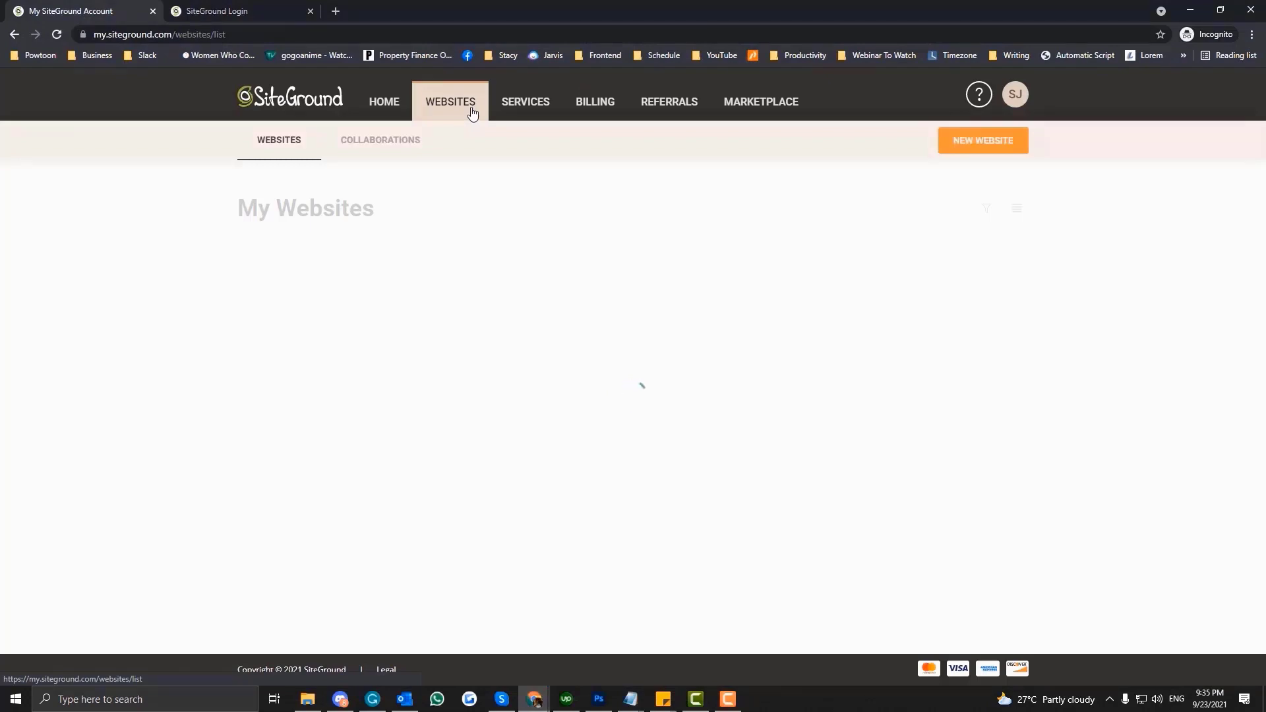
pyautogui.scroll(-3, 461, 382)
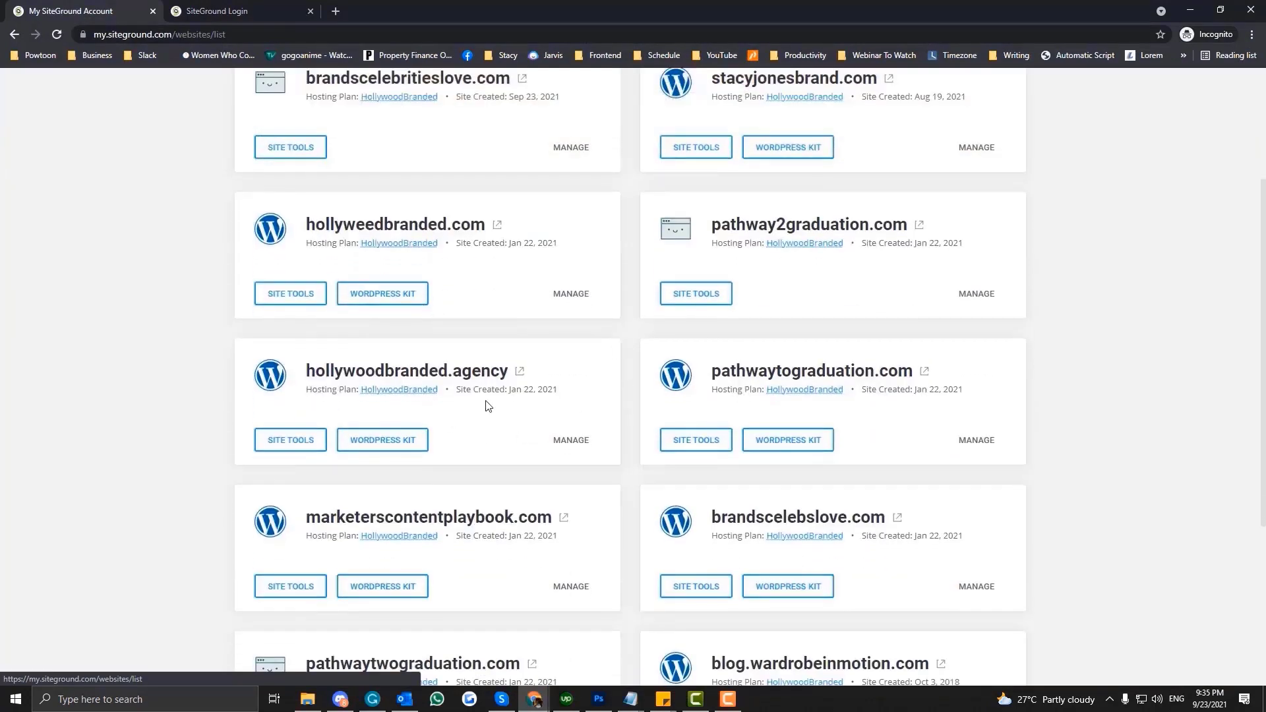
pyautogui.scroll(-4, 492, 389)
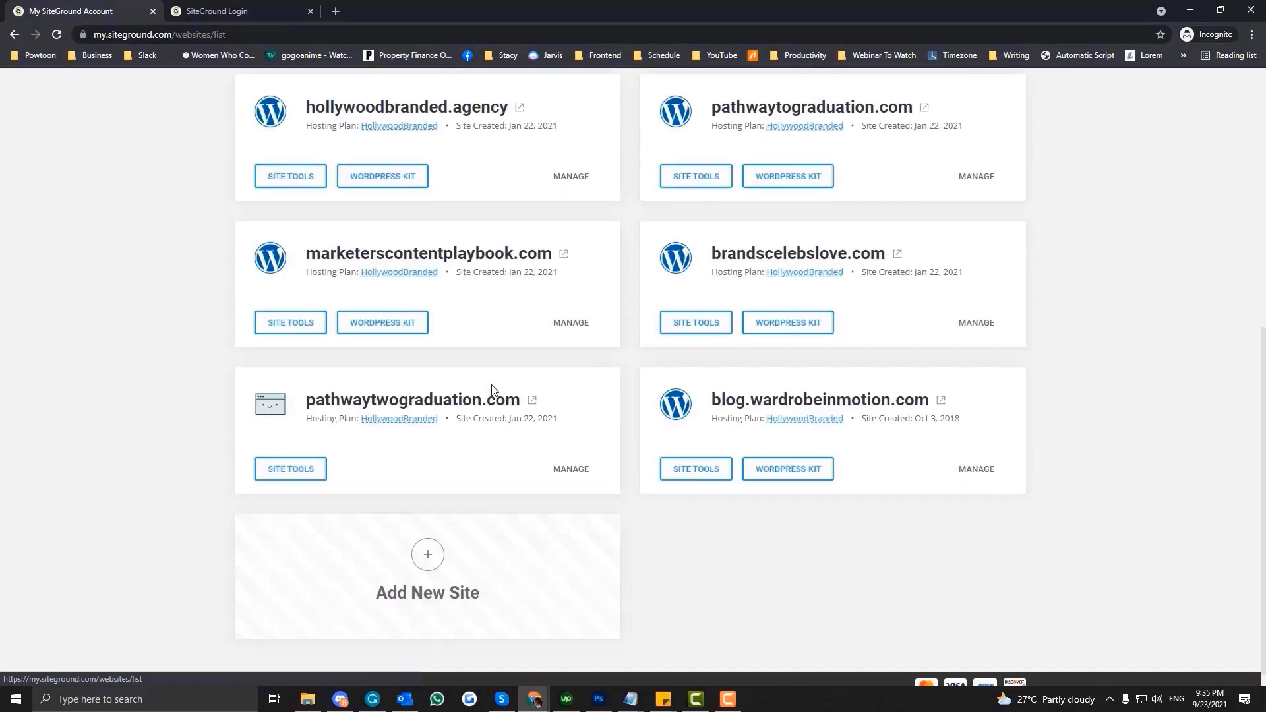
pyautogui.click(703, 327)
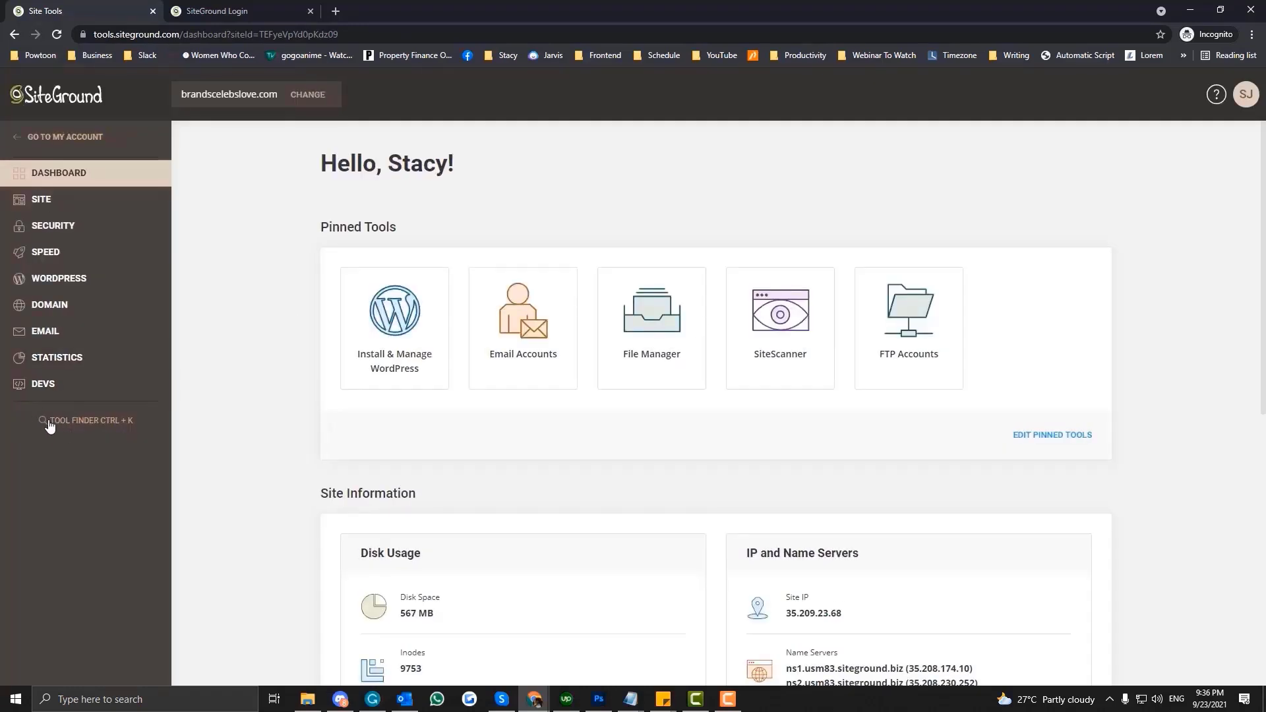
# - Search the Tool Finder for 'dn' and open the DNS Zone Editor
pyautogui.click(86, 424)
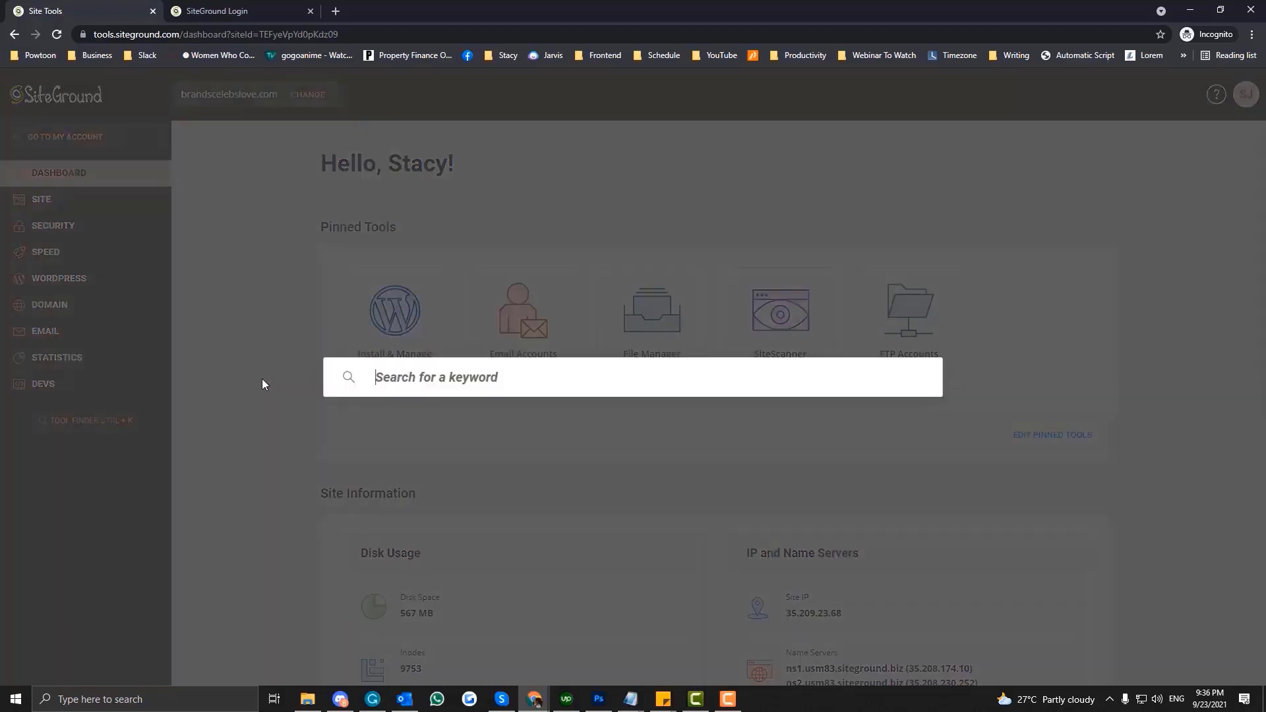
pyautogui.write('dnz')
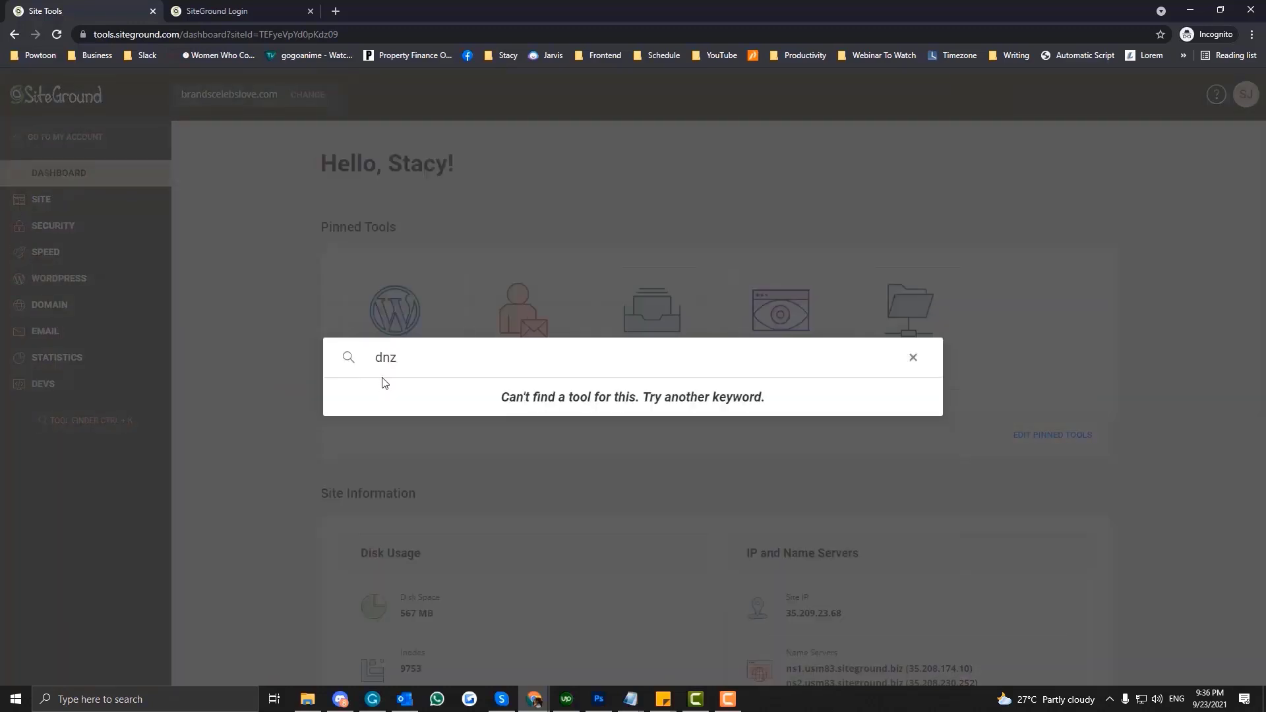
pyautogui.press('BackSpace')
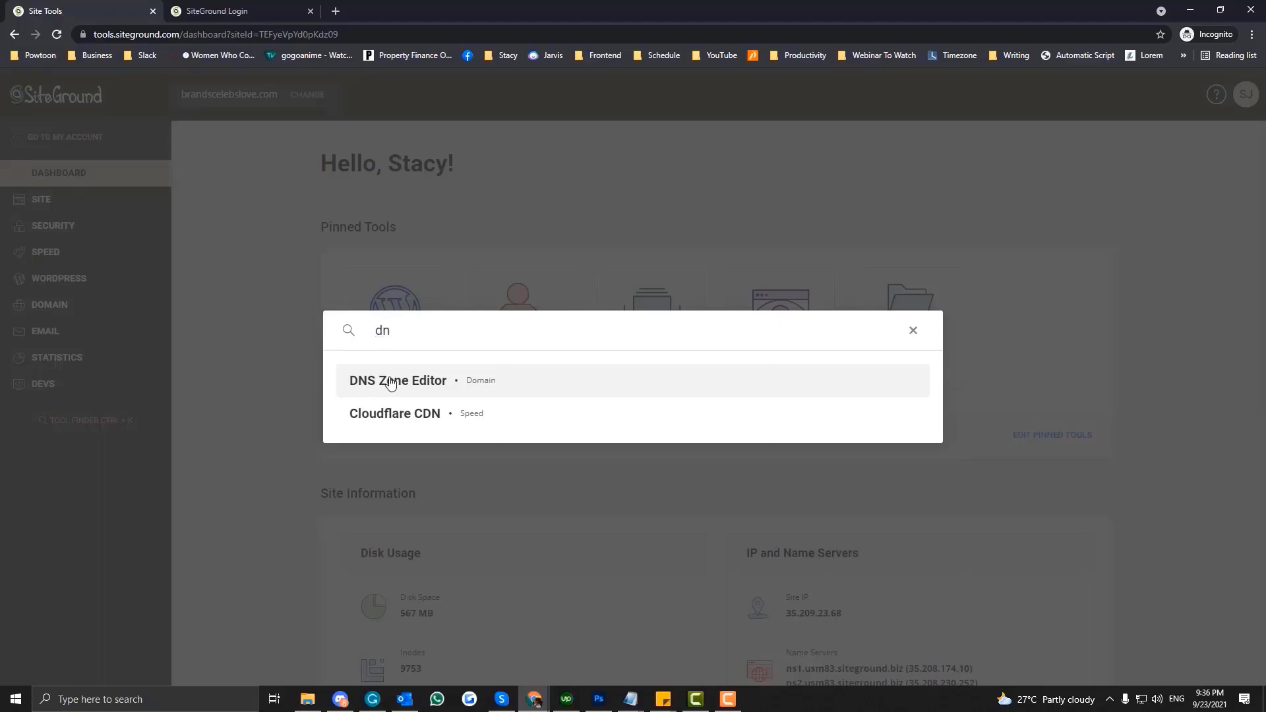
pyautogui.click(416, 385)
# - Select the new record's Name field, then minimize SiteGround to go back to GoDaddy
pyautogui.scroll(-3, 416, 384)
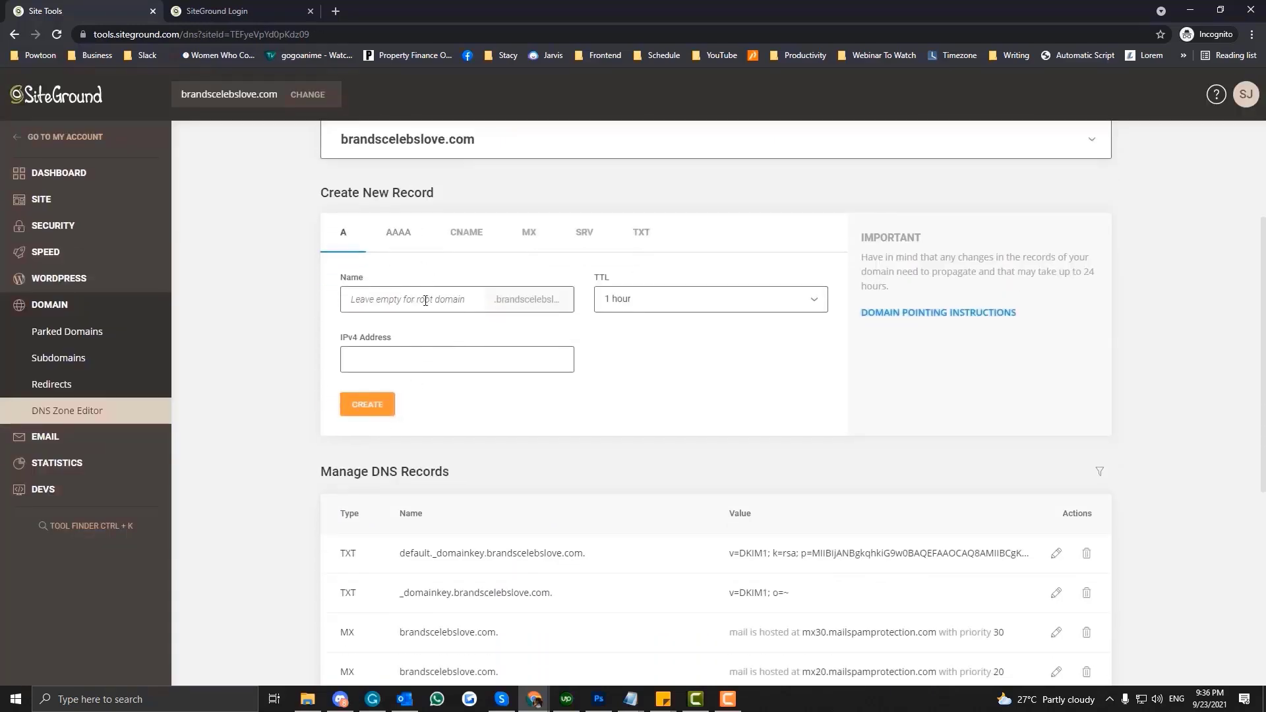
pyautogui.click(380, 294)
pyautogui.click(1199, 10)
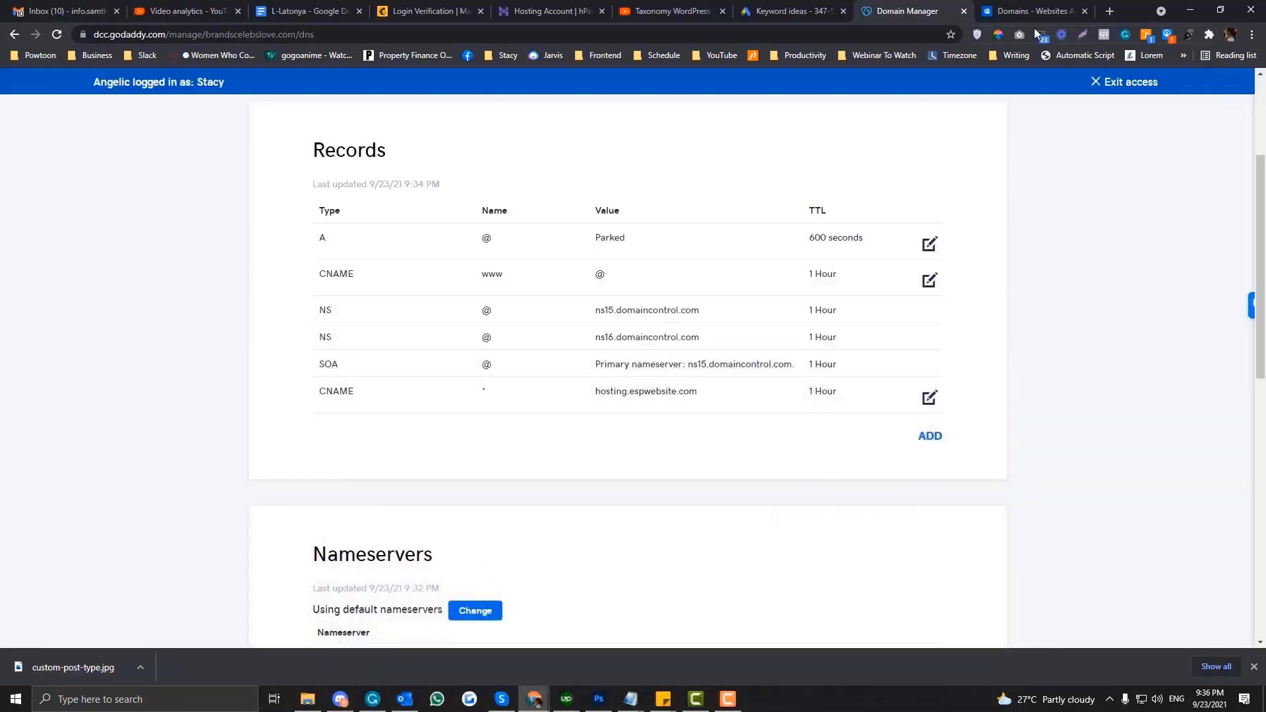
# - Copy hosting.espwebsite.com from GoDaddy's CNAME row and return to SiteGround Site Tools
pyautogui.click(1032, 12)
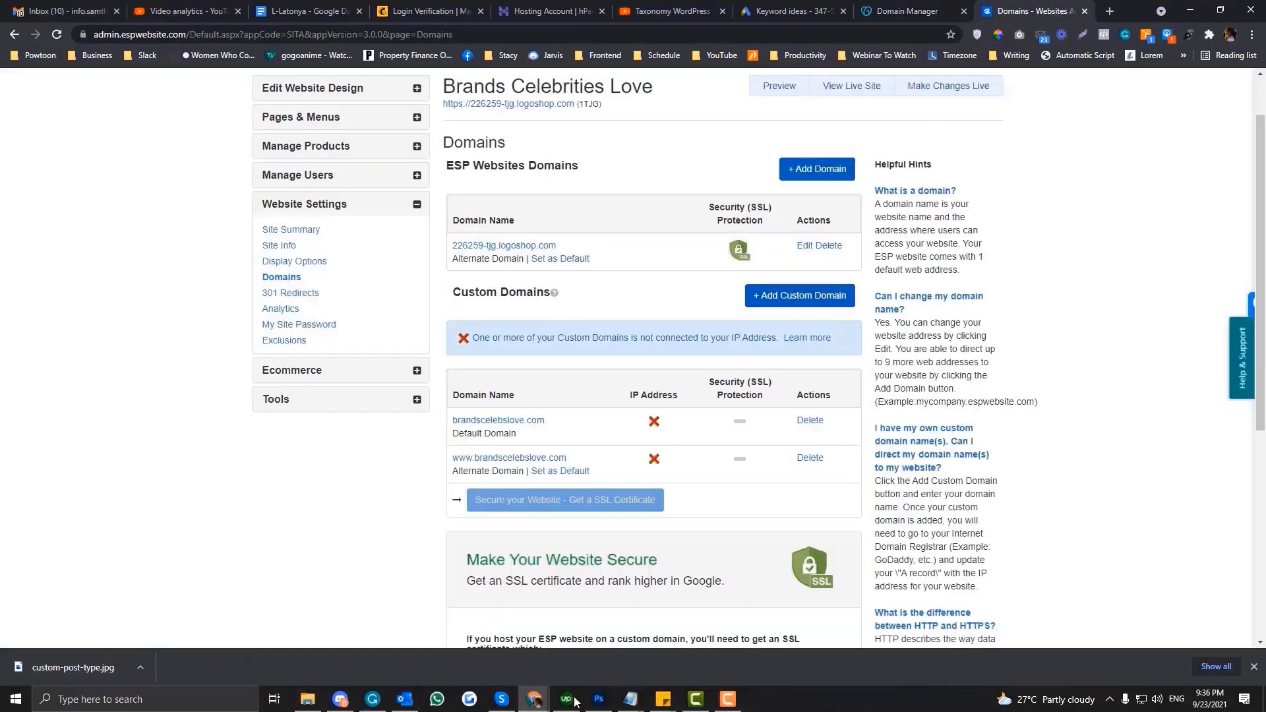
pyautogui.click(929, 13)
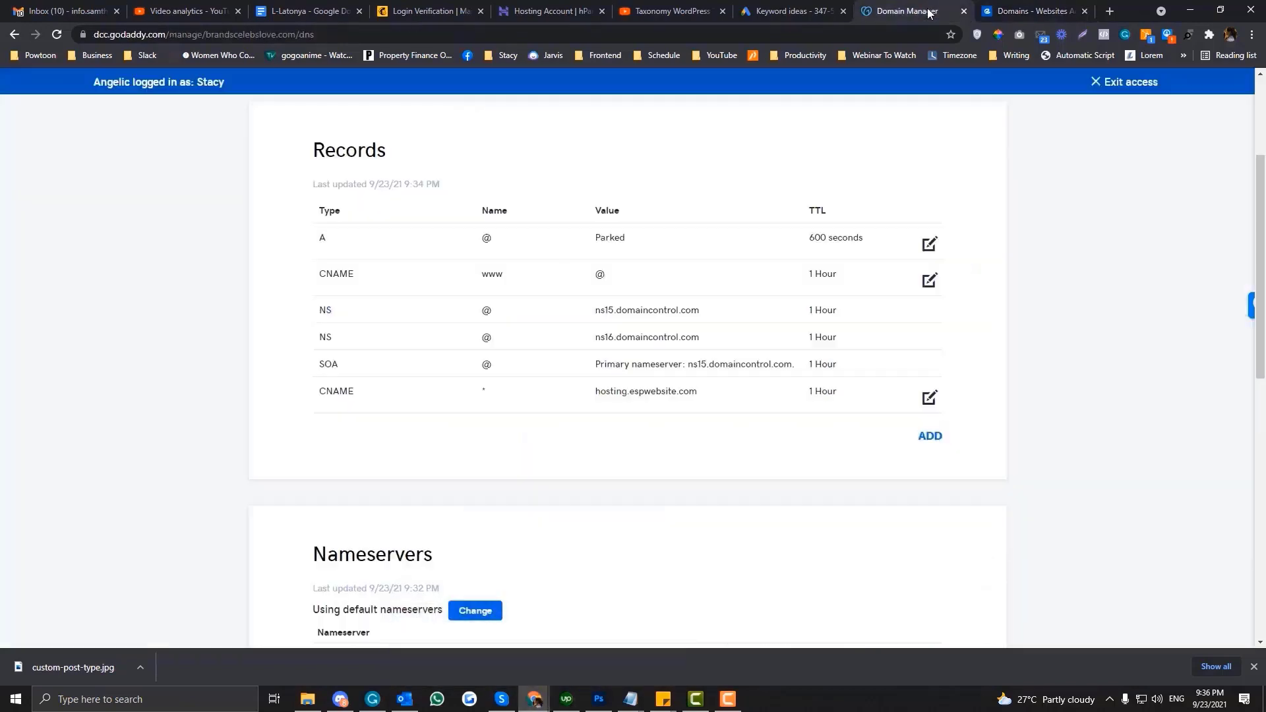
pyautogui.moveTo(697, 391); pyautogui.dragTo(595, 391)
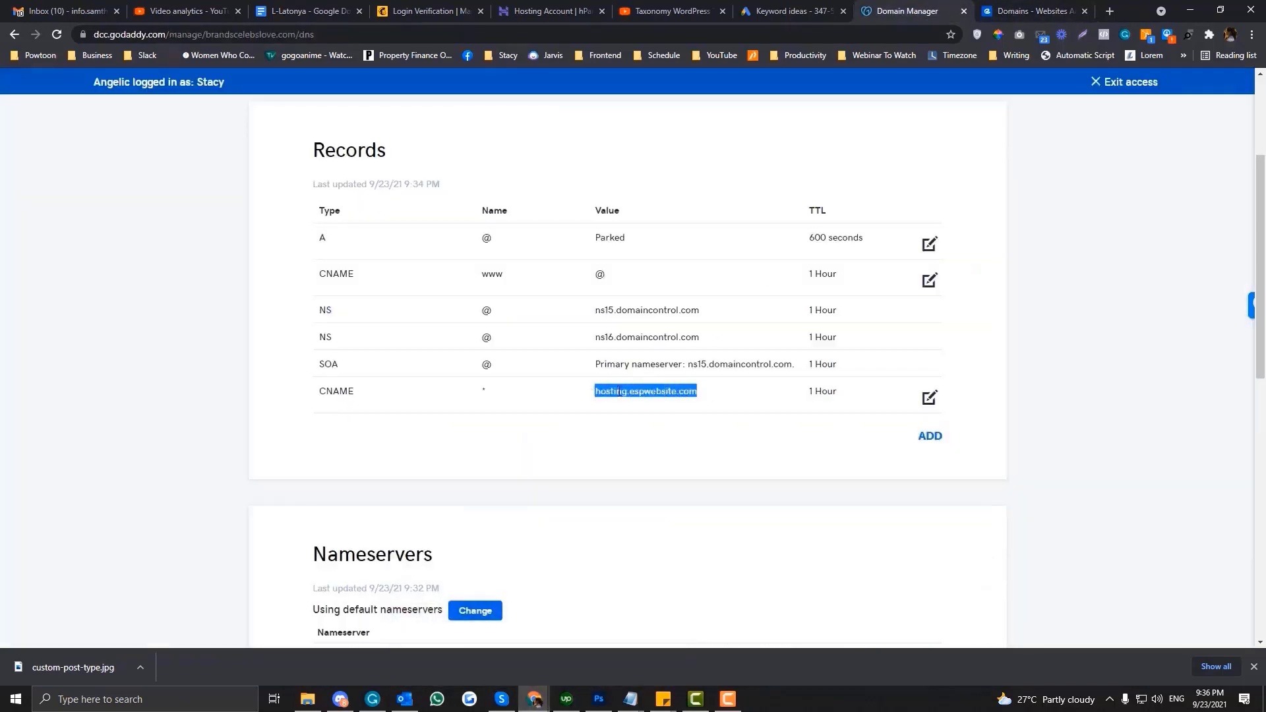
pyautogui.rightClick(618, 391)
pyautogui.click(631, 403)
pyautogui.click(533, 697)
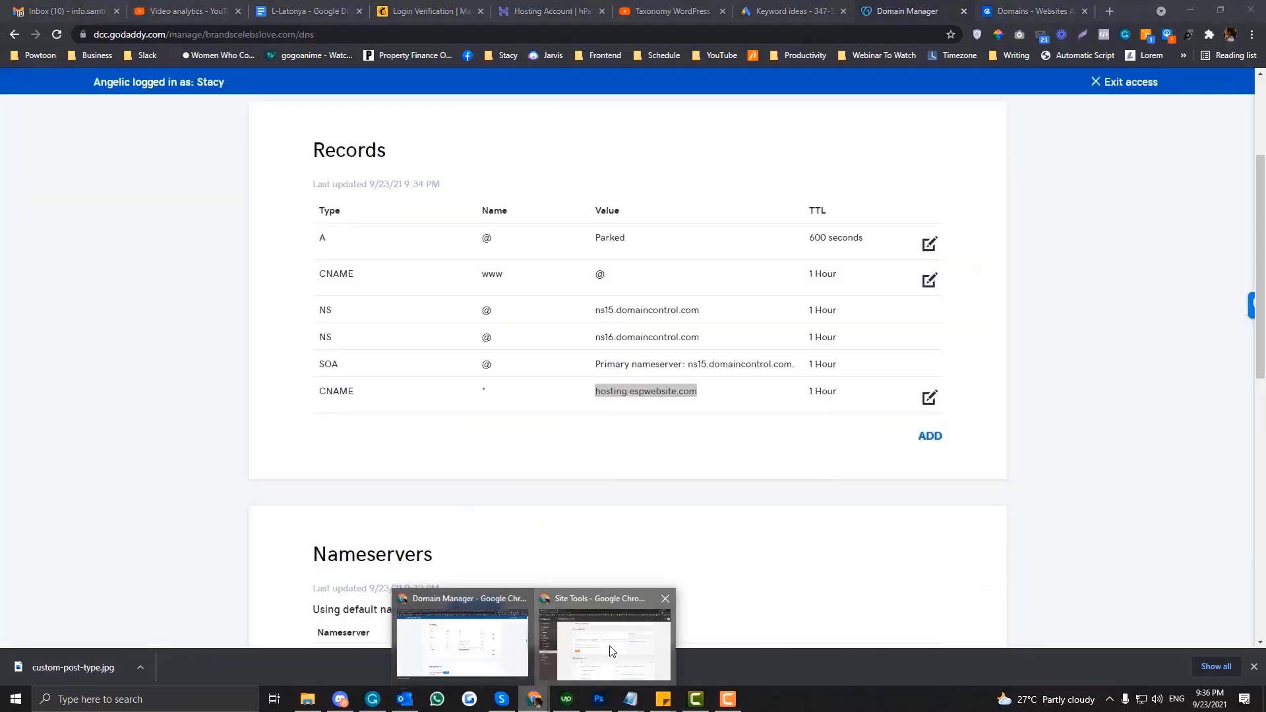
pyautogui.click(610, 650)
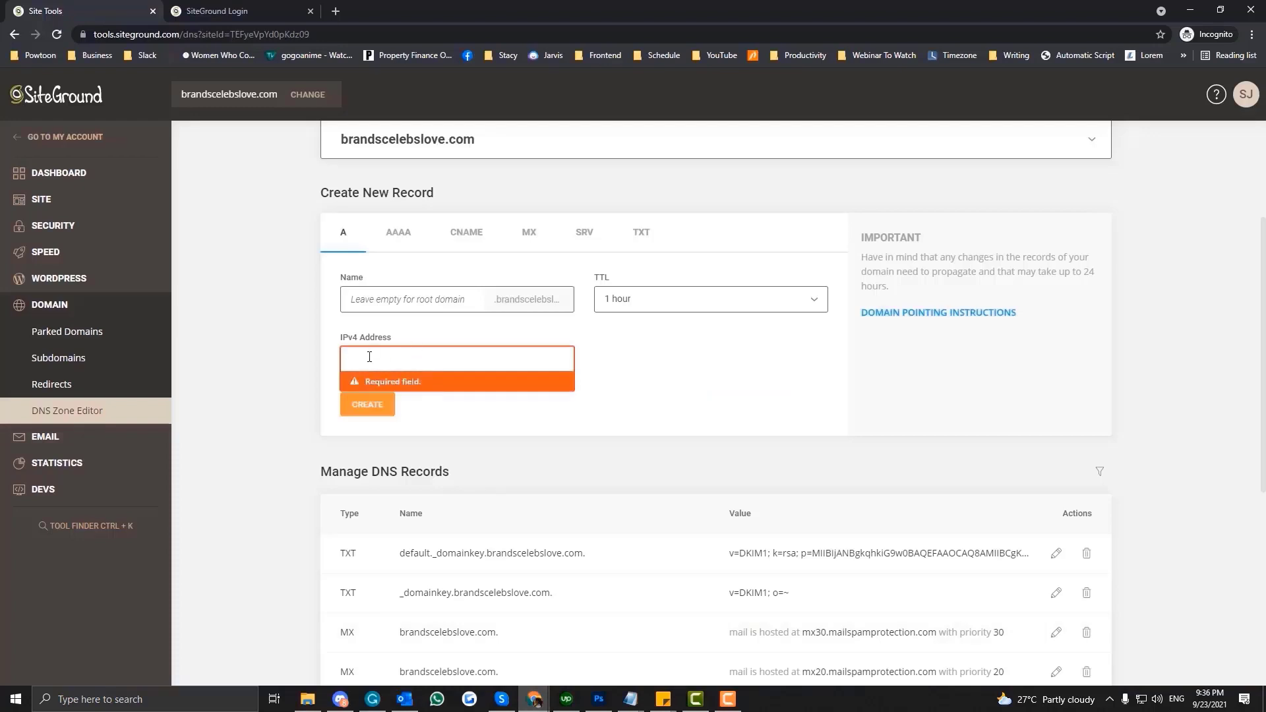
# - Make the new record a CNAME, keeping the TTL at 1 hour
pyautogui.click(480, 238)
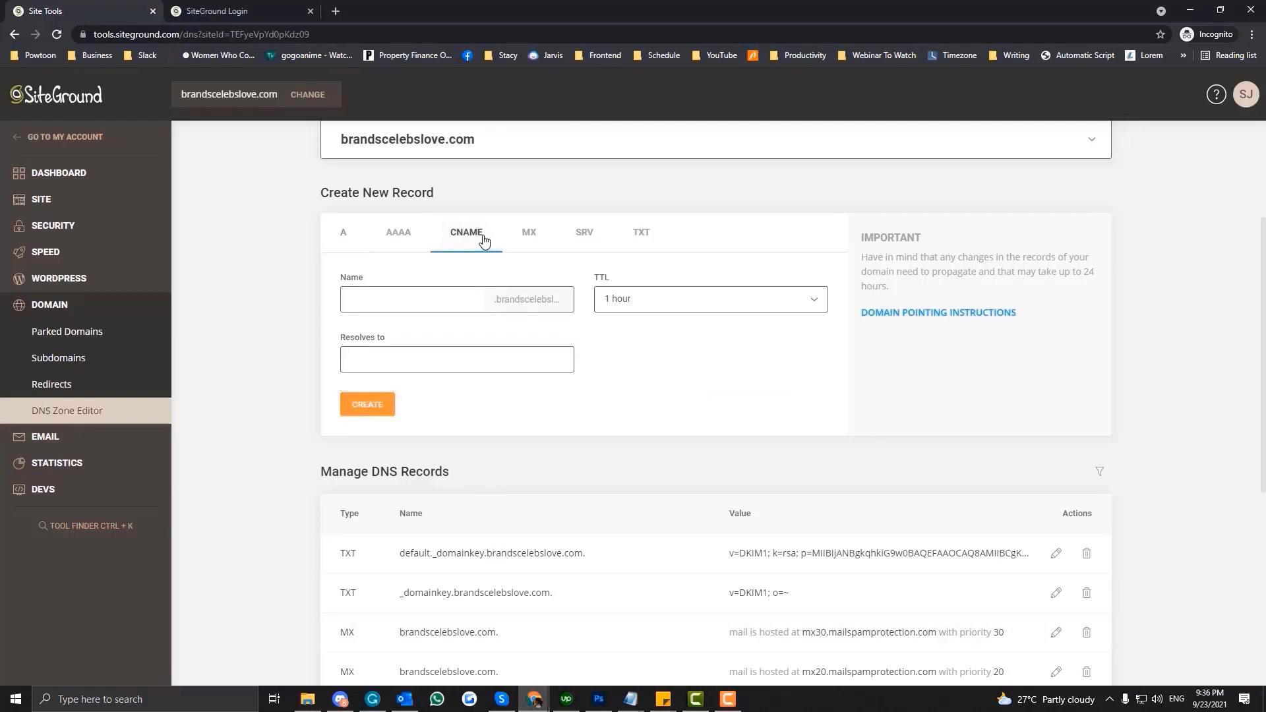
pyautogui.click(392, 295)
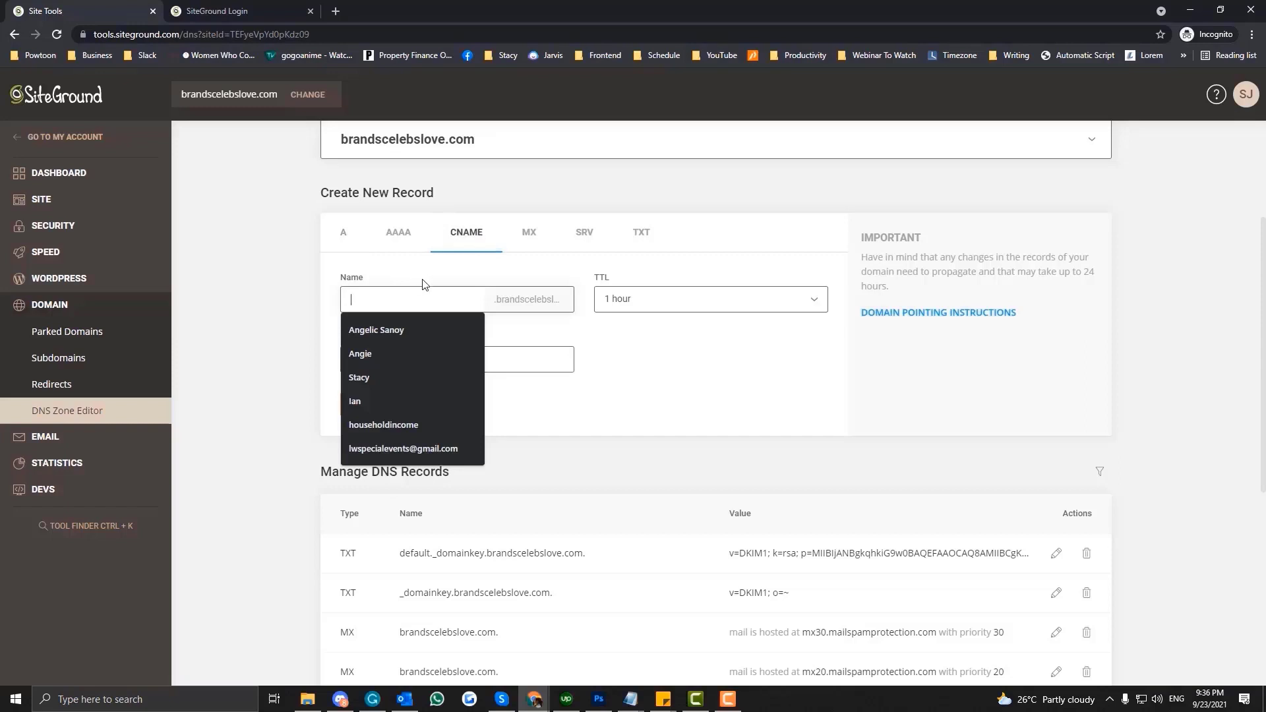
pyautogui.click(442, 276)
pyautogui.click(427, 295)
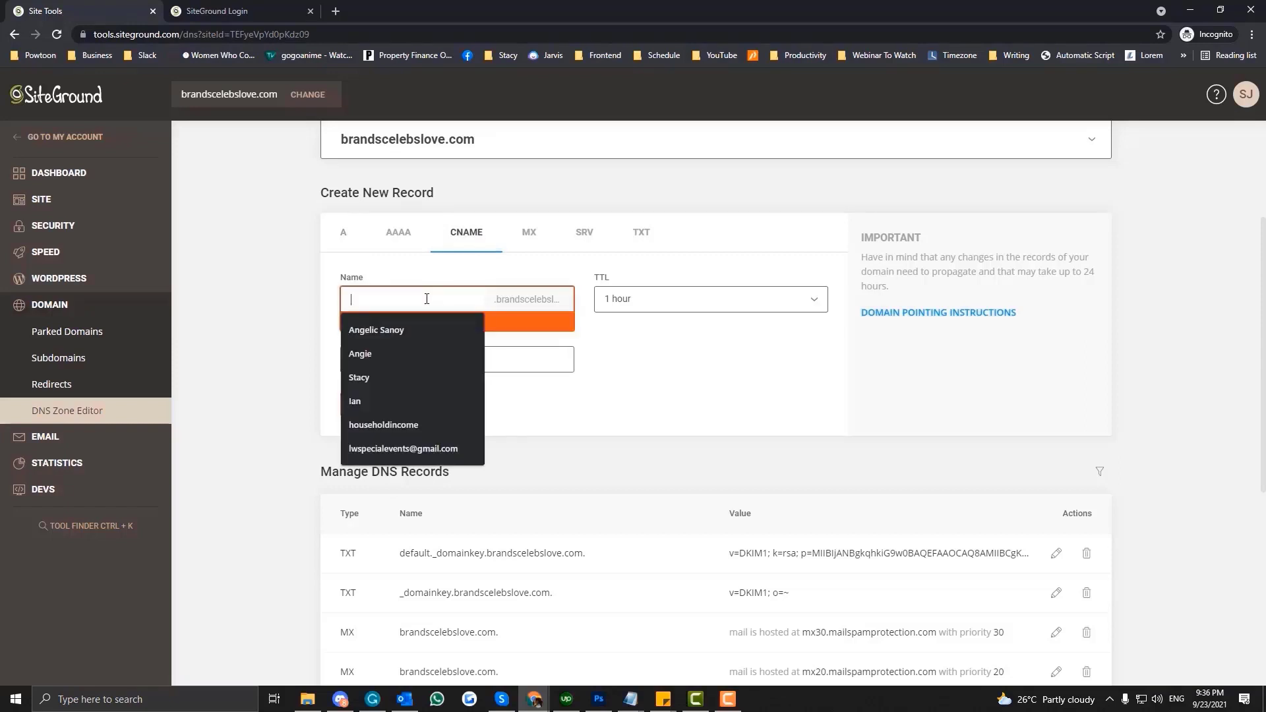
pyautogui.click(704, 301)
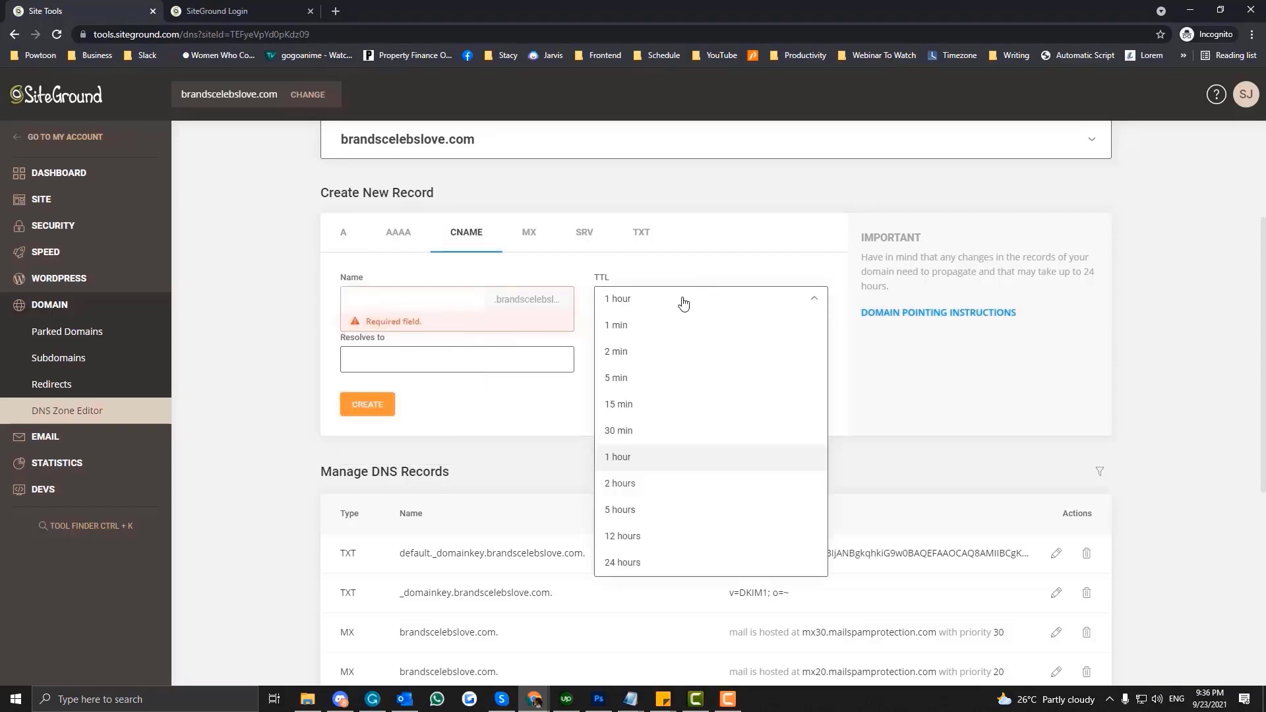
# - Paste hosting.espwebsite.com as the target and enter * as the record name
pyautogui.click(475, 359)
pyautogui.hotkey('ctrl', 'v')
pyautogui.click(432, 297)
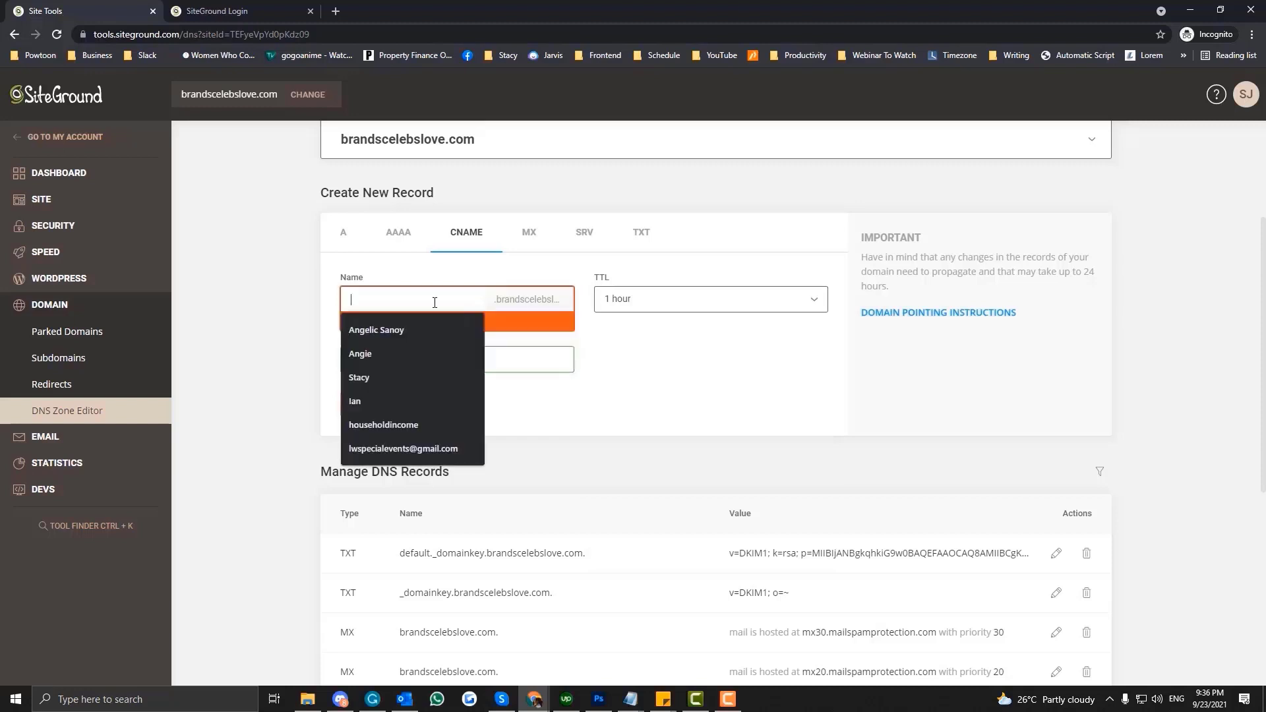
pyautogui.write('*')
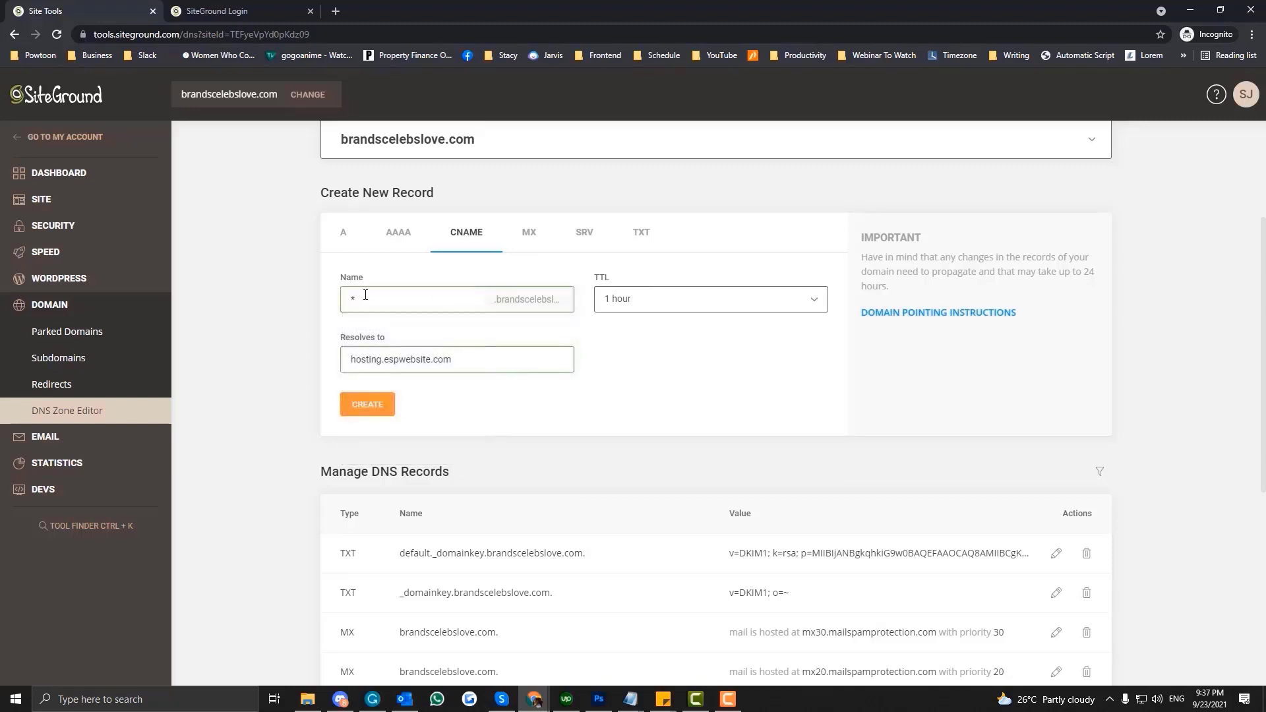